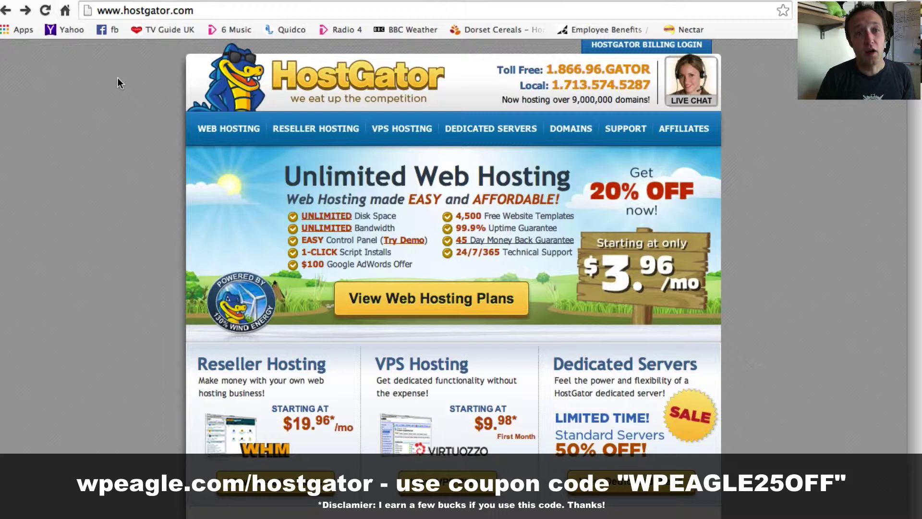
Step: Go to the Web Hosting plans and choose Order Now on the Hatchling plan
click(231, 132)
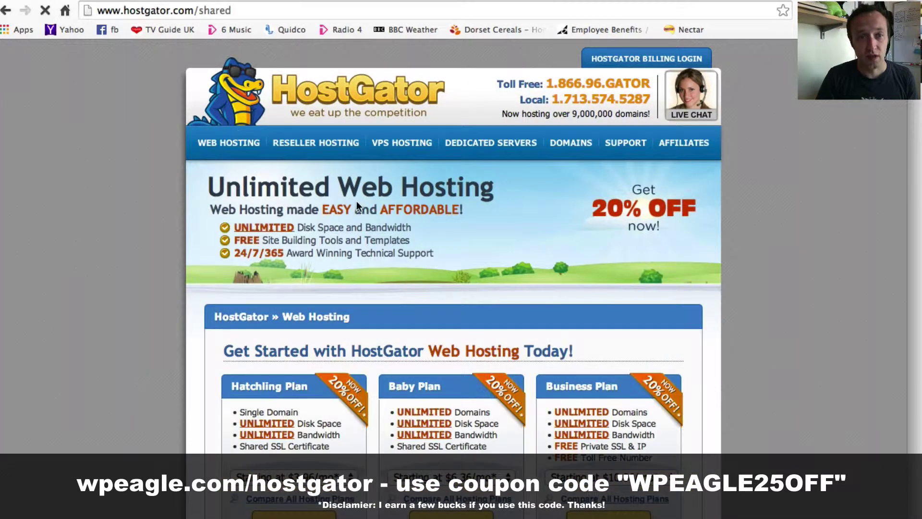
scroll(358, 207, down, 3)
scroll(358, 208, down, 2)
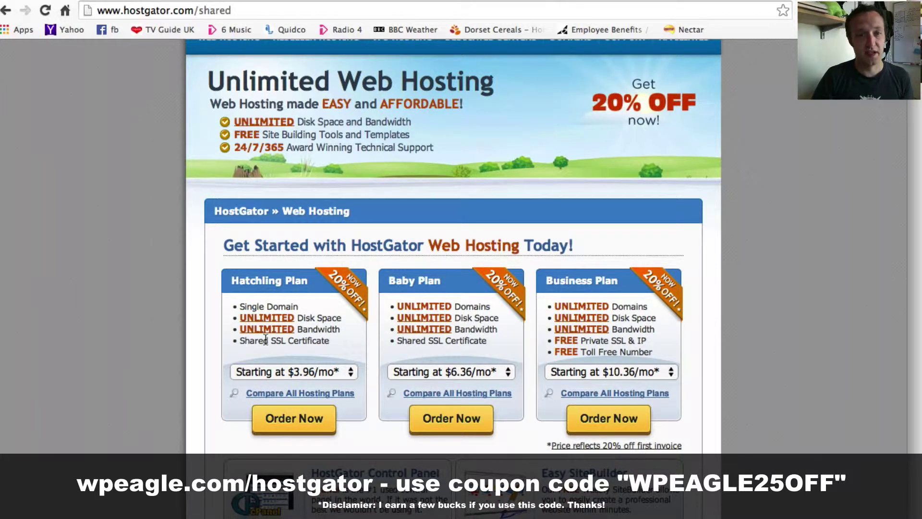
click(295, 419)
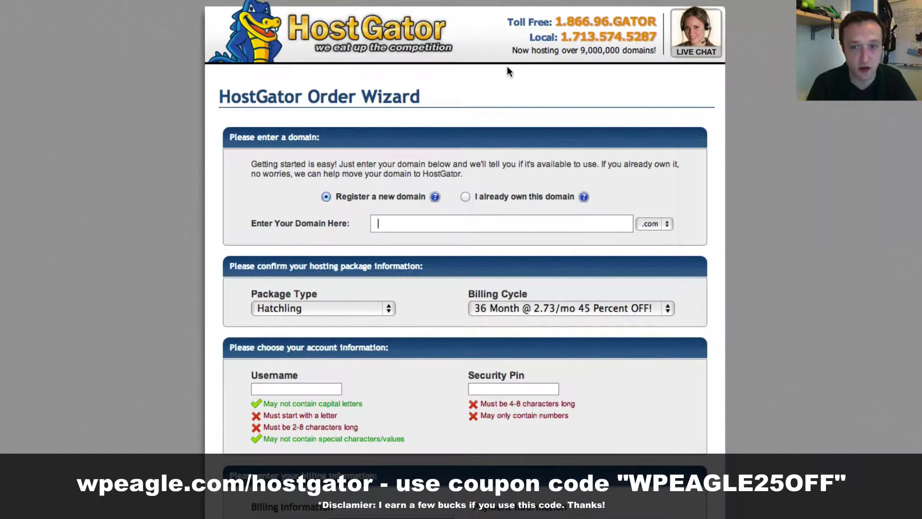
Step: Enter wpeagledemo as the new .com domain and move down past the package and account sections
text(wp)
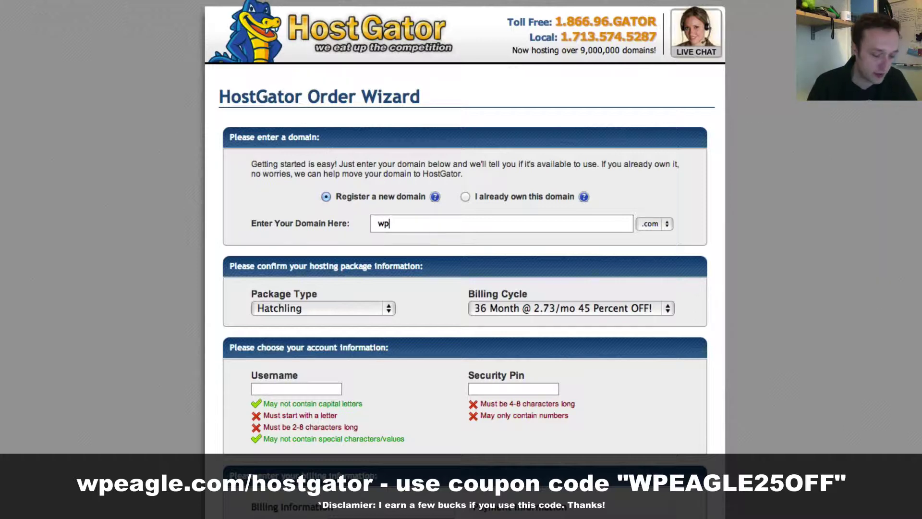
text(eagledemo)
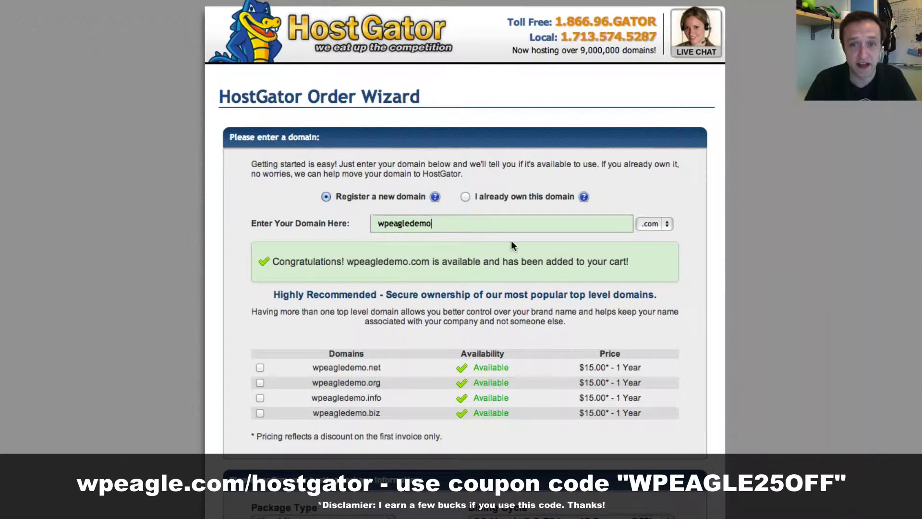
scroll(513, 240, down, 4)
scroll(512, 237, down, 3)
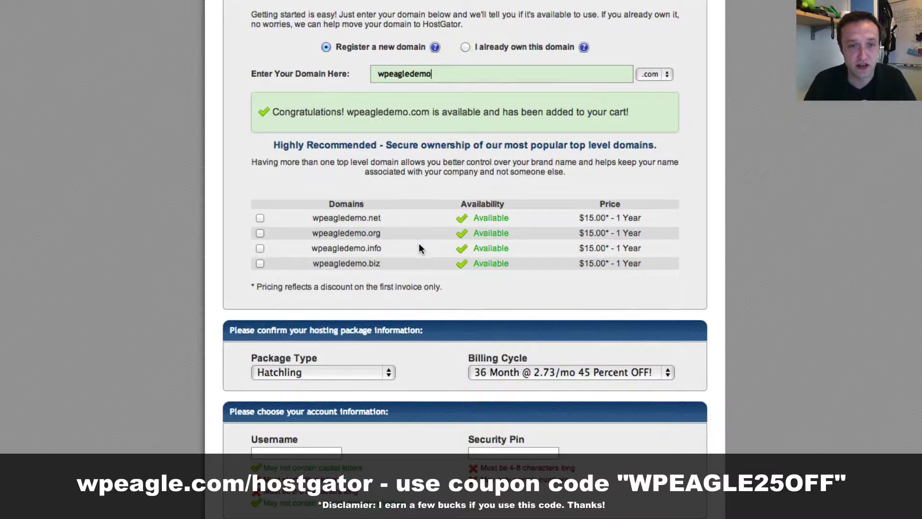
scroll(349, 228, down, 1)
scroll(406, 242, down, 1)
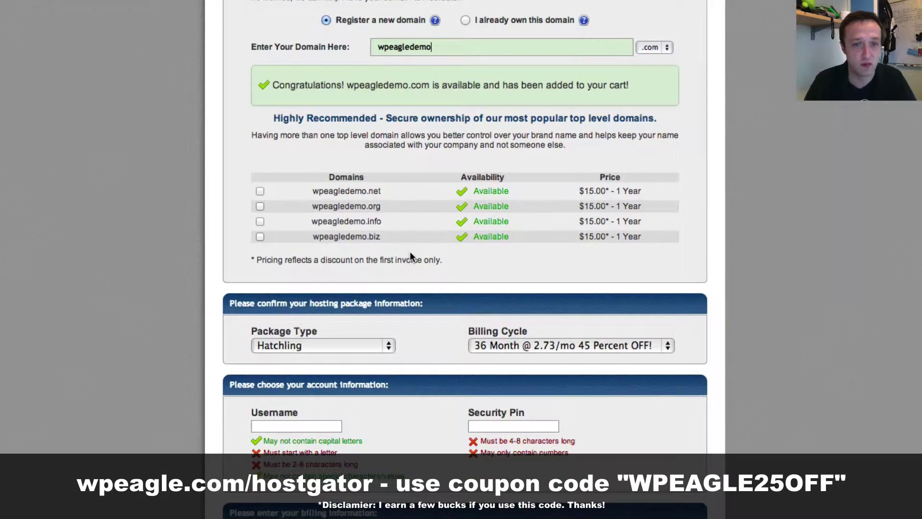
scroll(410, 253, down, 1)
scroll(408, 255, down, 3)
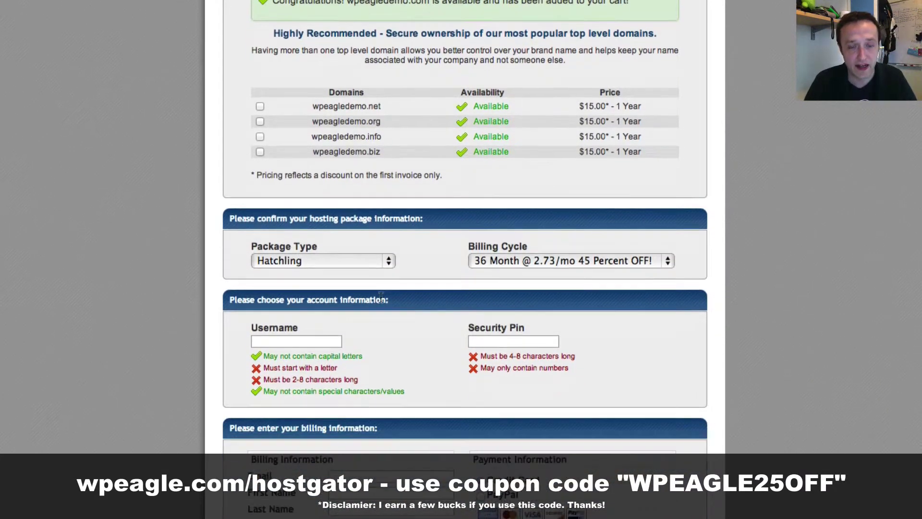
scroll(447, 254, down, 1)
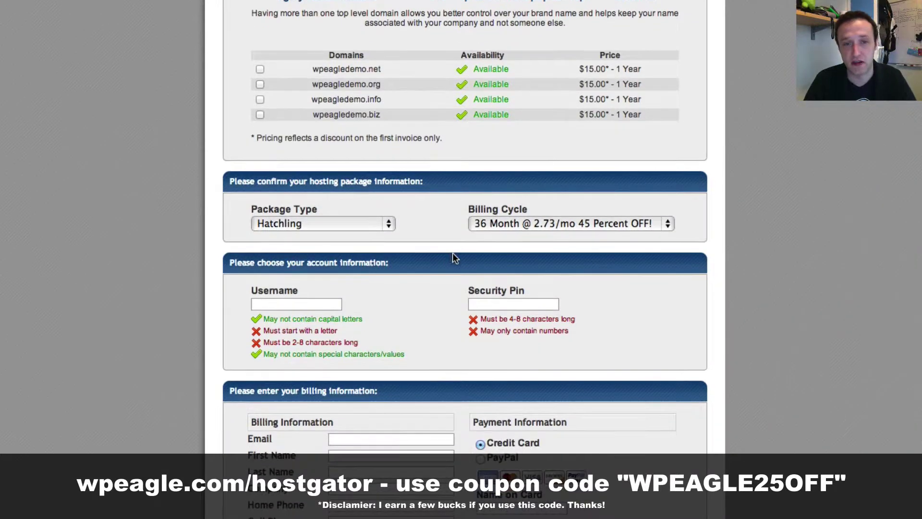
scroll(449, 254, down, 4)
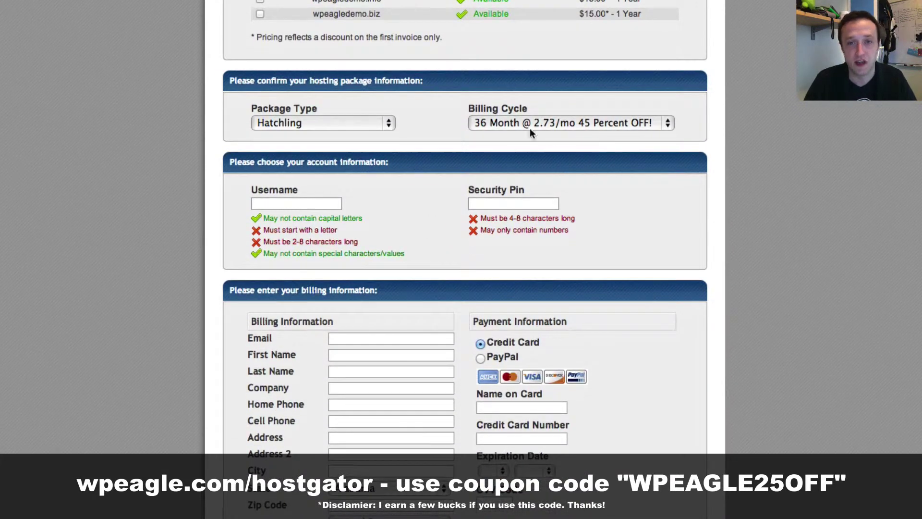
scroll(596, 143, down, 5)
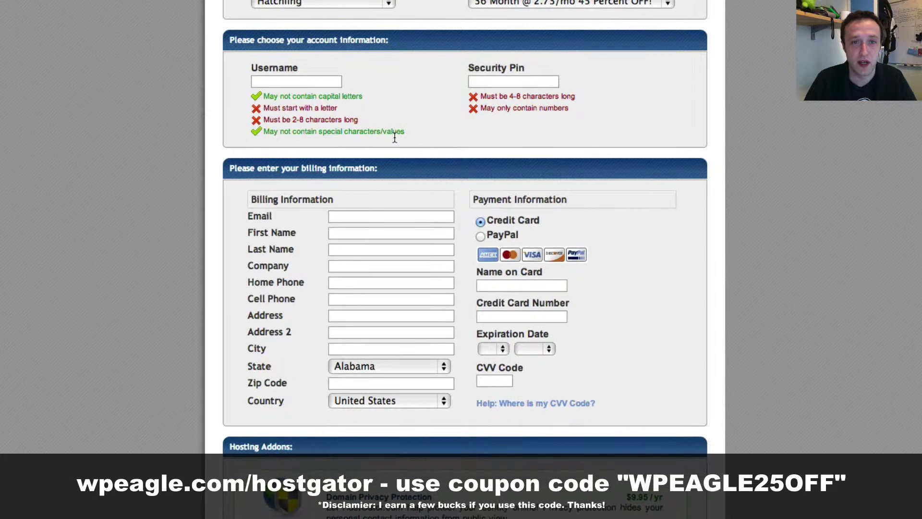
Step: Set the account username to wpeagle and enter a numeric security PIN
scroll(394, 138, down, 1)
click(325, 64)
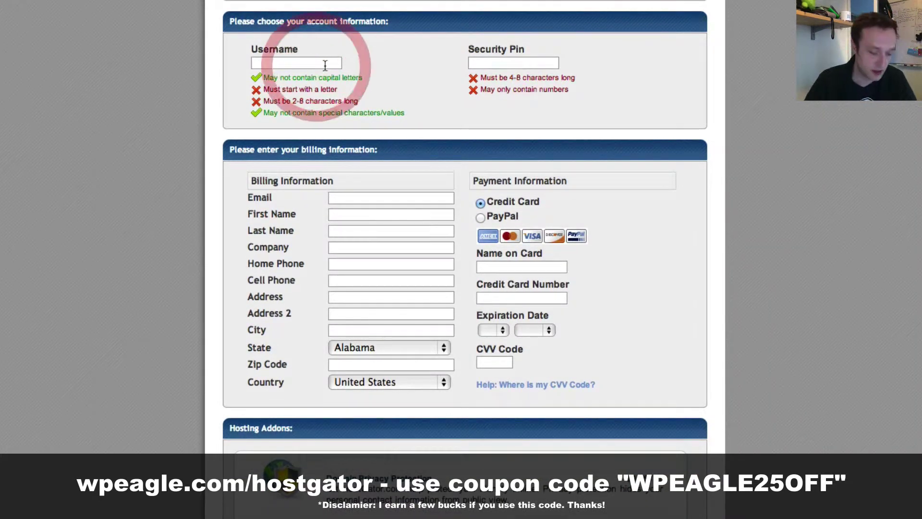
text(wpeagl)
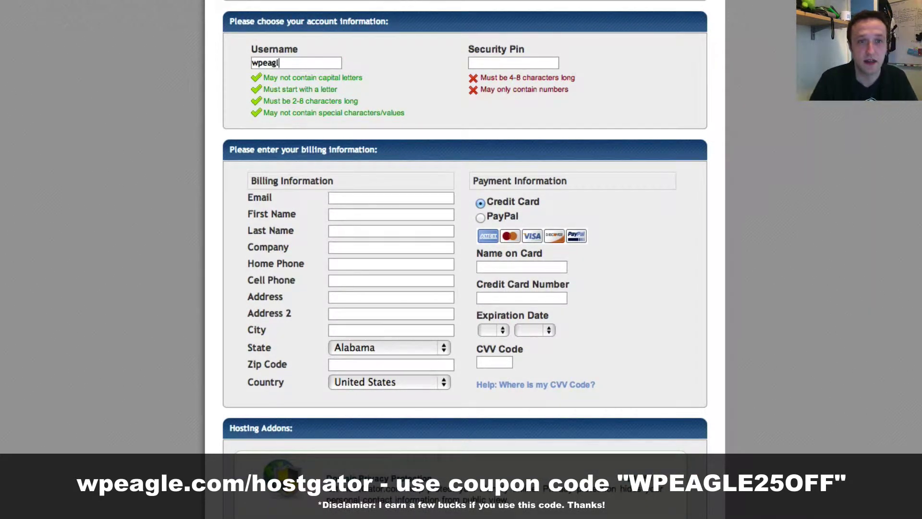
text(e)
key(Tab)
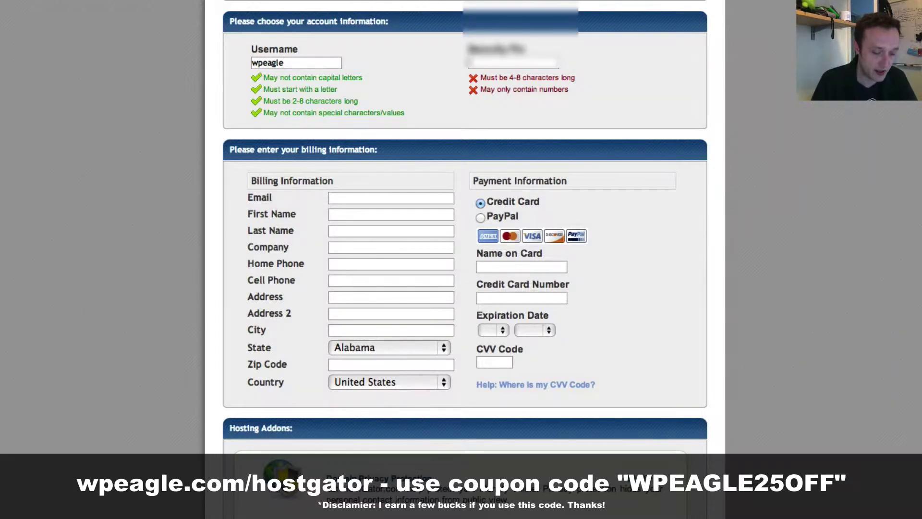
text(123)
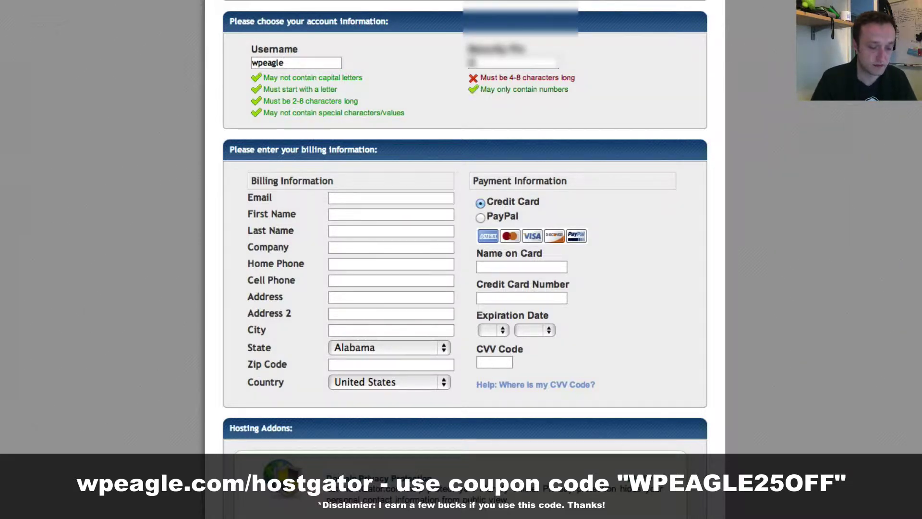
text(4)
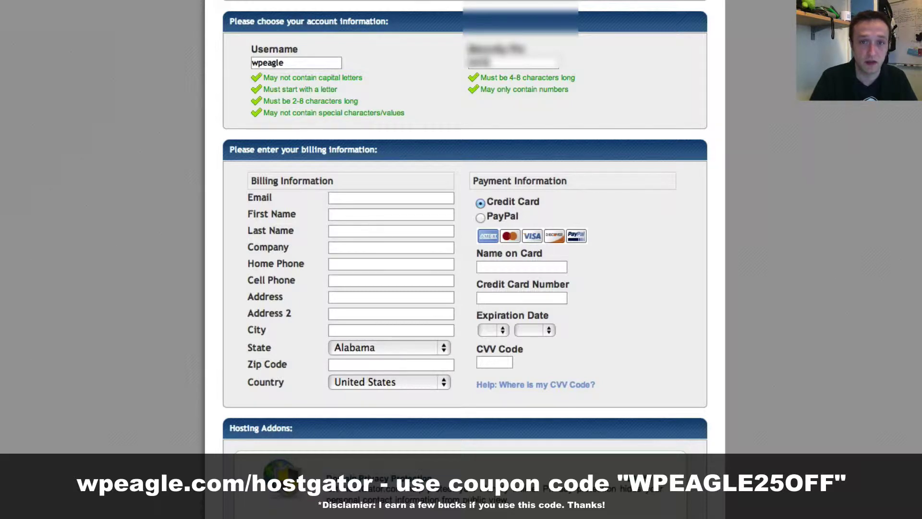
Step: Enter the account e-mail address and fill the billing fields from saved autofill details
scroll(465, 131, down, 4)
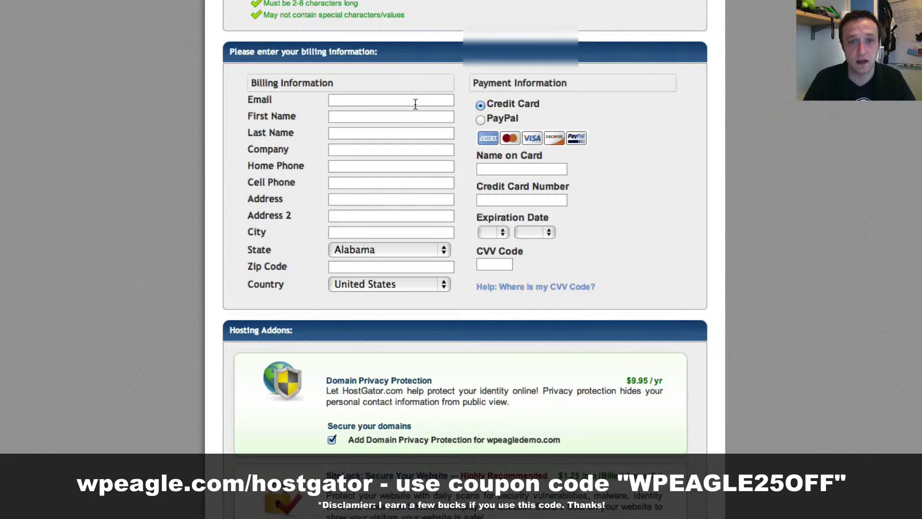
scroll(448, 107, down, 2)
scroll(448, 106, down, 1)
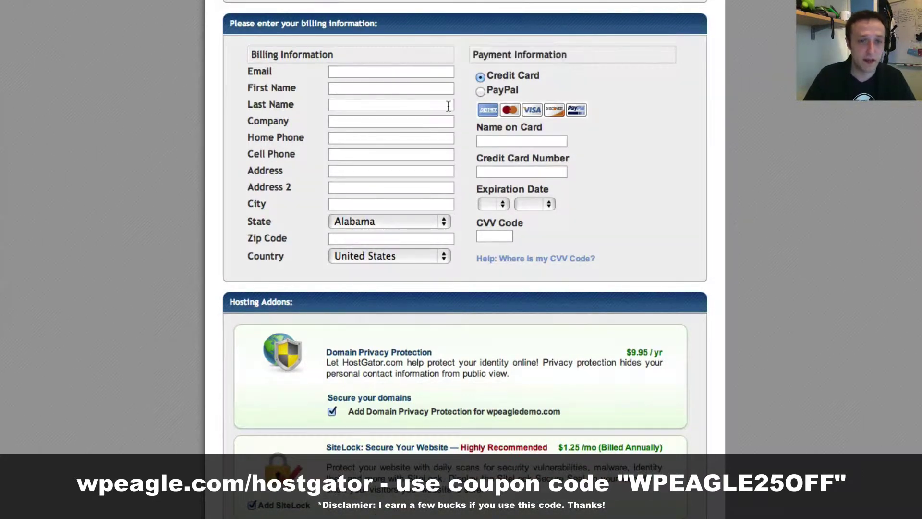
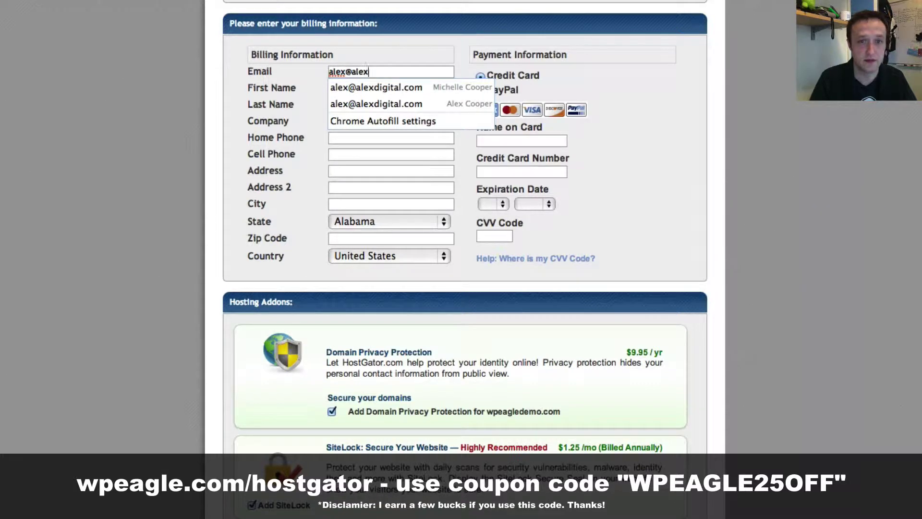
key(Tab)
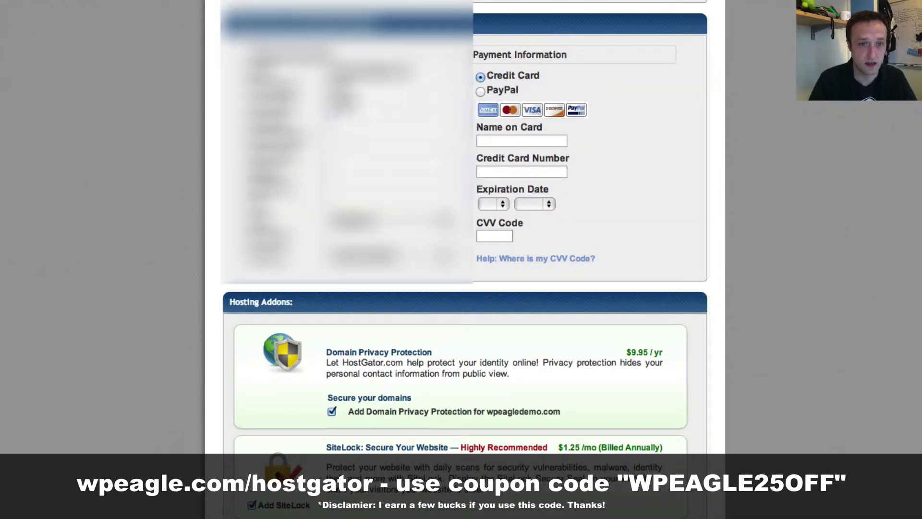
key(Down)
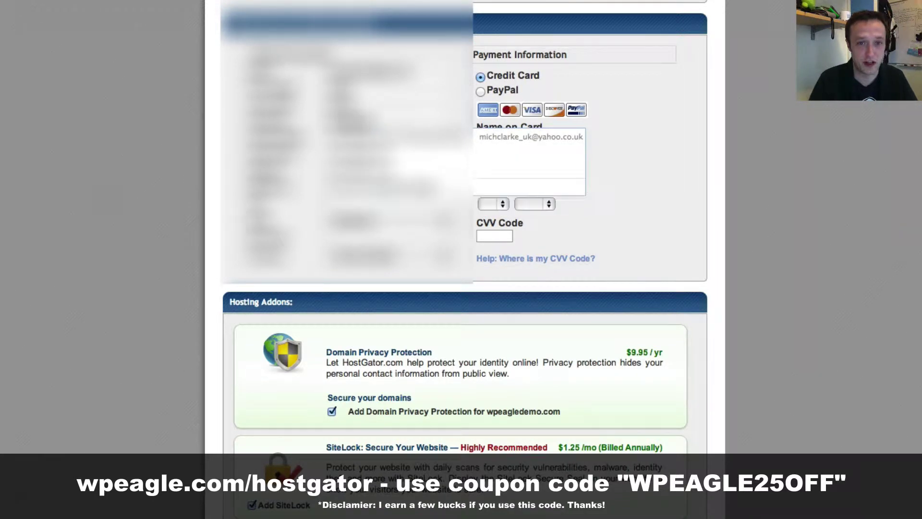
key(Tab)
key(Down)
key(Return)
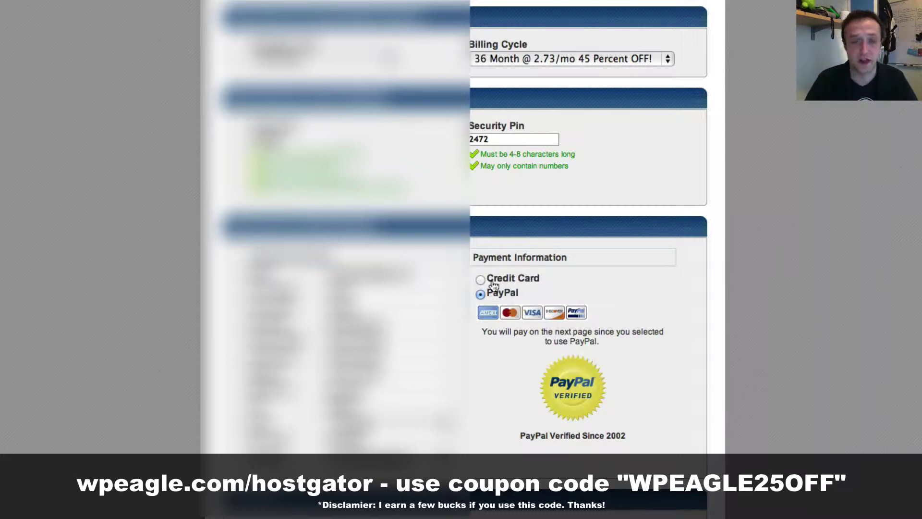
Step: Mark the account as used for a business and enter business name WPEagle.com
scroll(508, 358, down, 5)
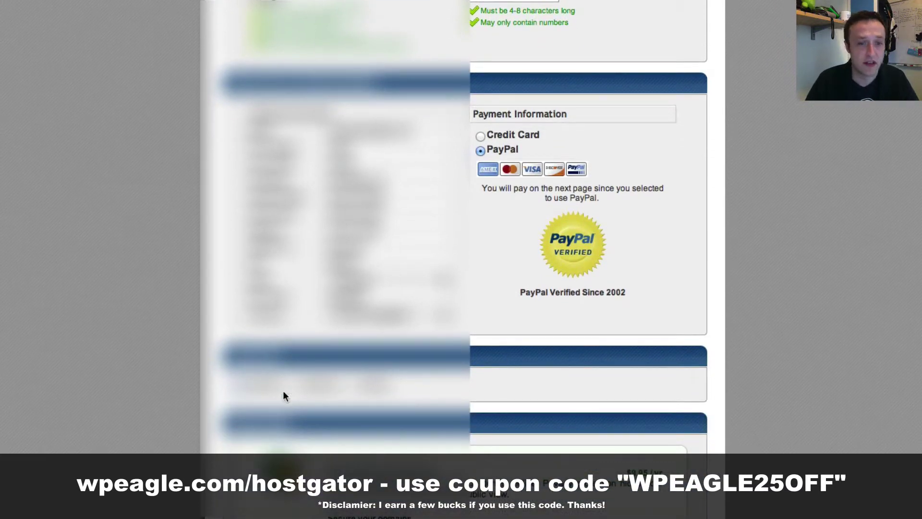
click(291, 385)
scroll(468, 344, down, 3)
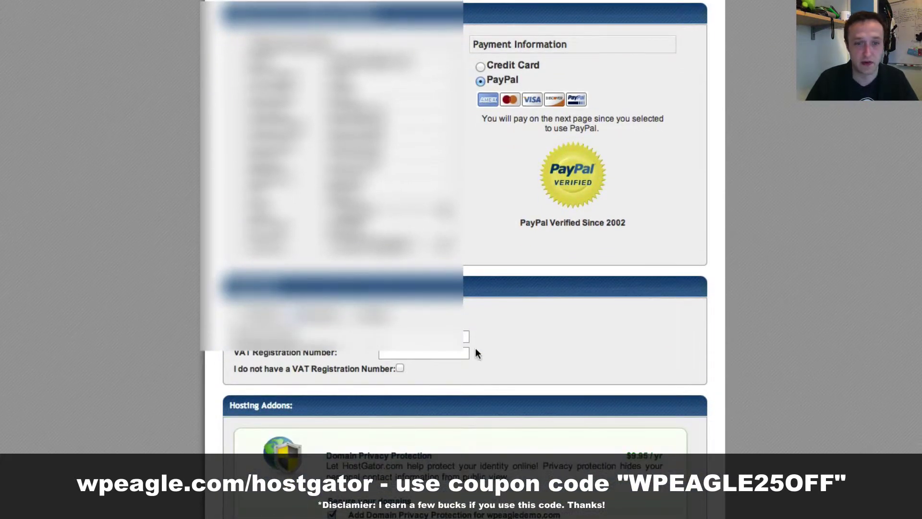
click(417, 334)
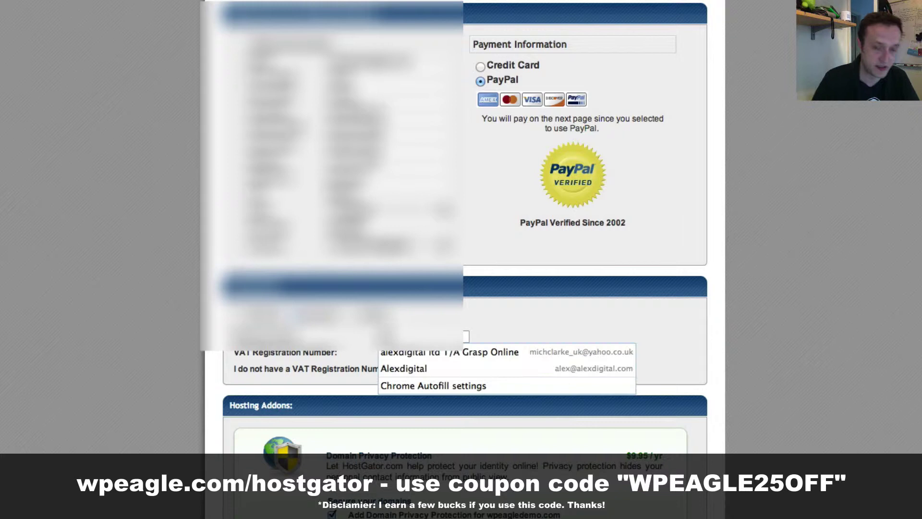
text(WPEagle)
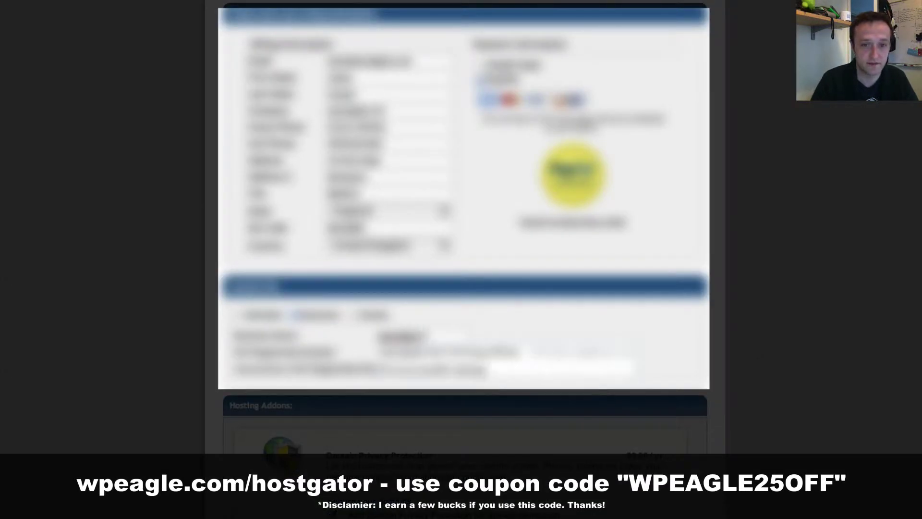
text(.com)
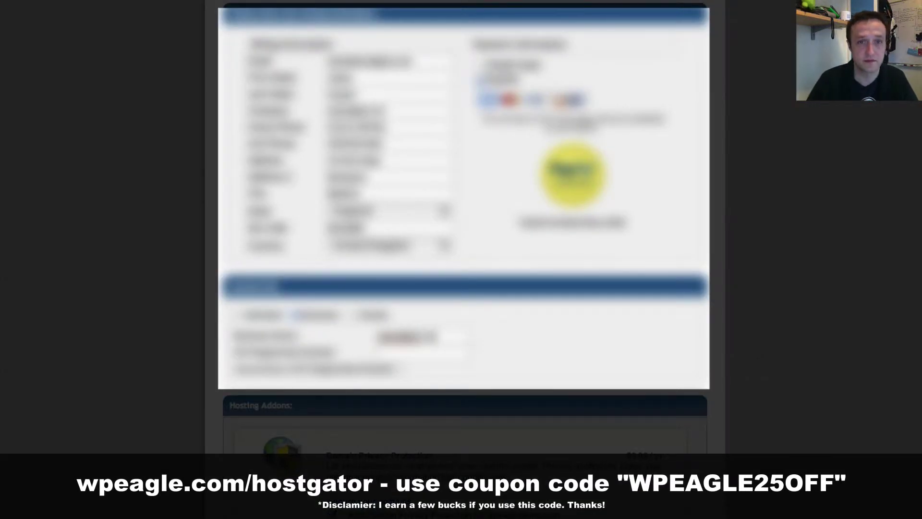
Step: Untick the Domain Privacy Protection, SiteLock and CodeGuard addon checkboxes
scroll(673, 316, down, 1)
scroll(664, 318, down, 3)
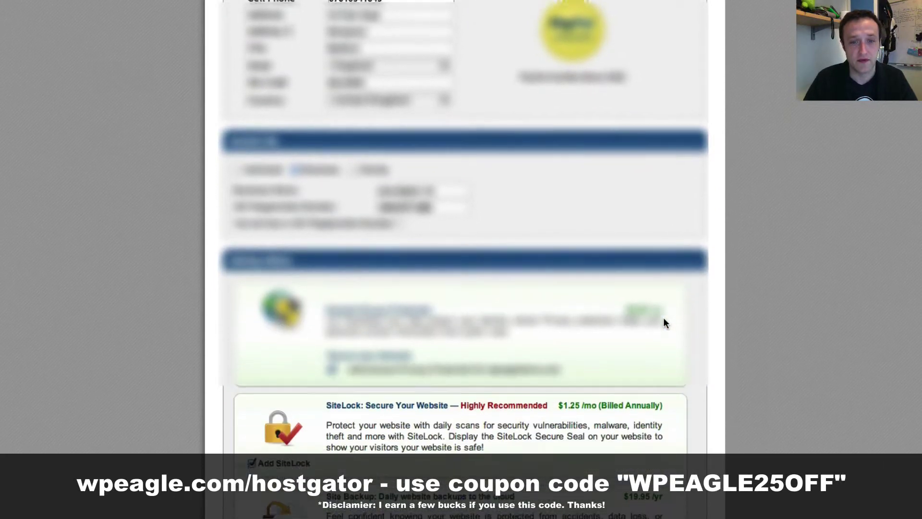
scroll(334, 337, down, 1)
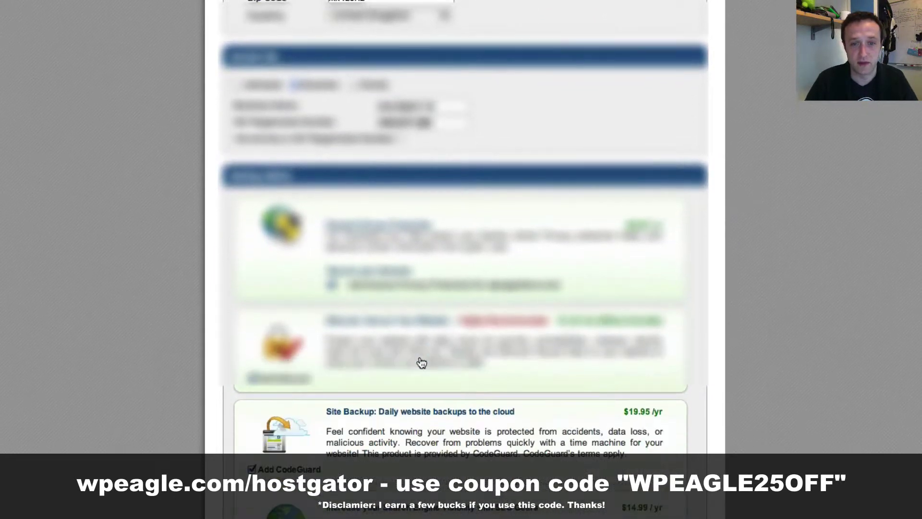
scroll(332, 315, down, 1)
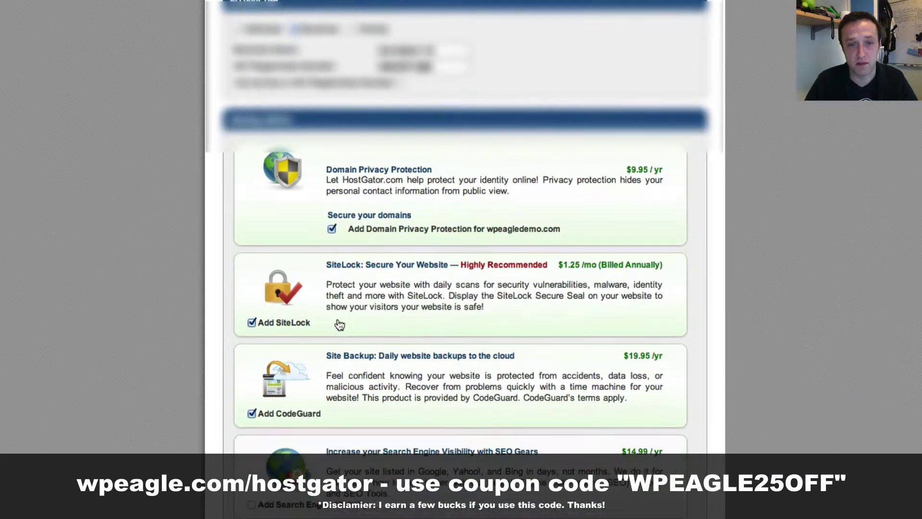
click(332, 227)
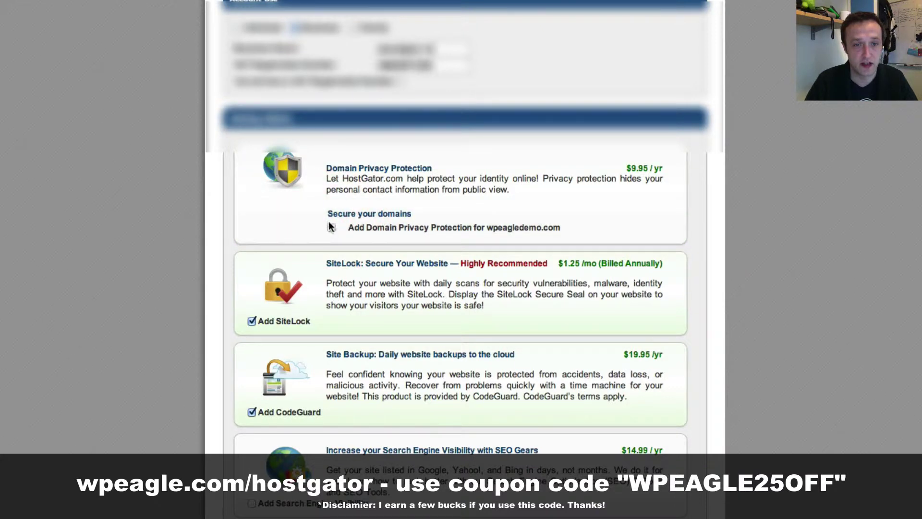
scroll(366, 325, down, 1)
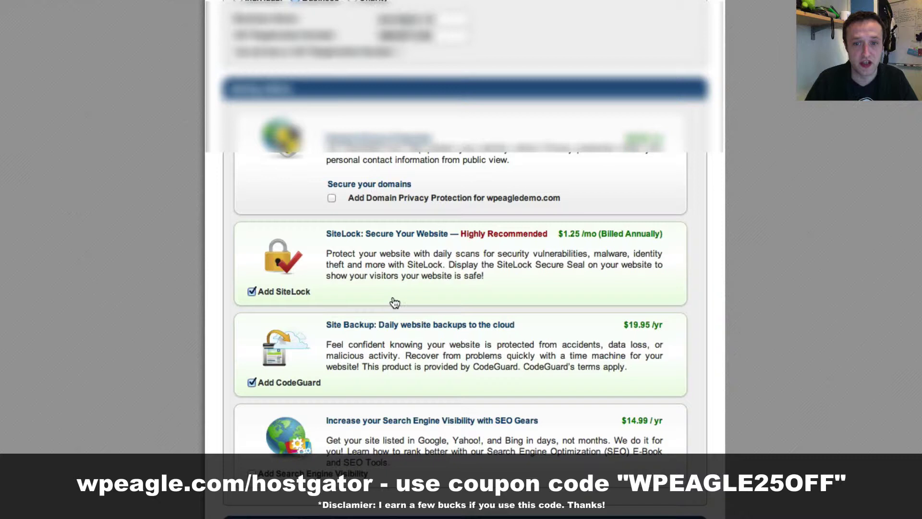
click(251, 291)
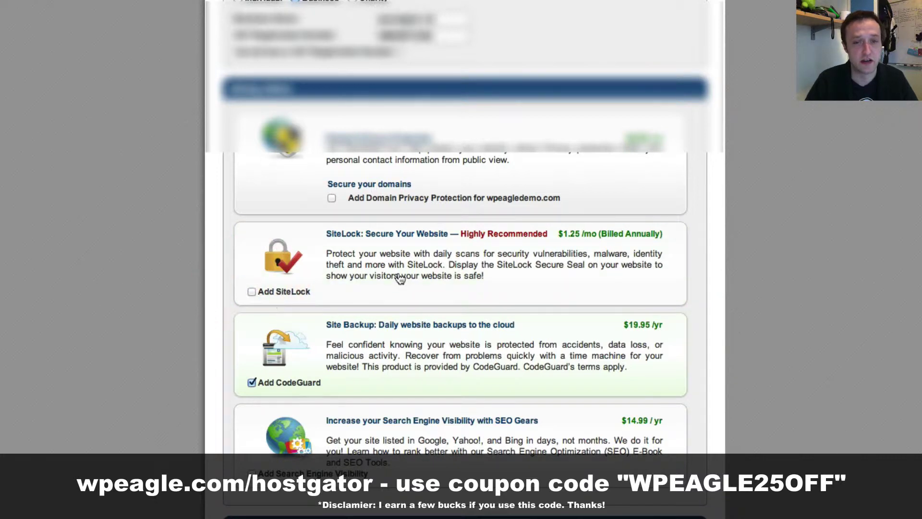
scroll(512, 277, down, 1)
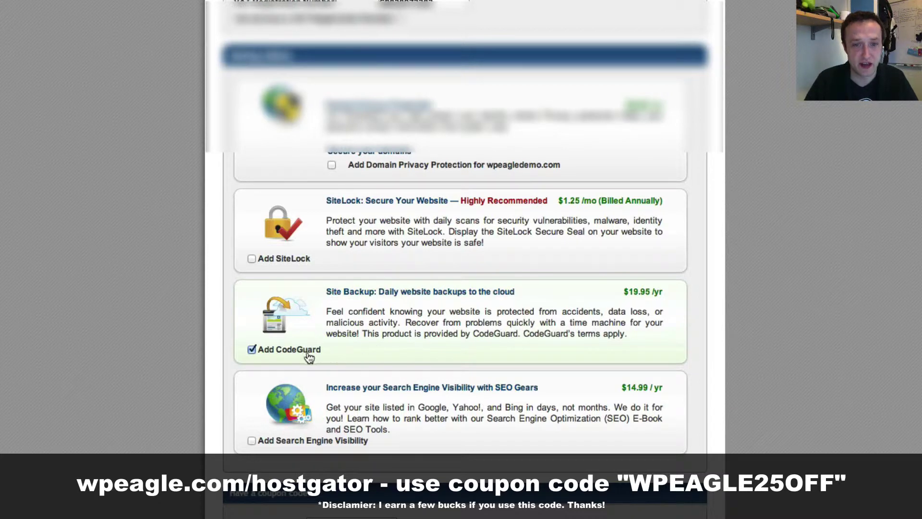
click(252, 349)
scroll(508, 306, down, 1)
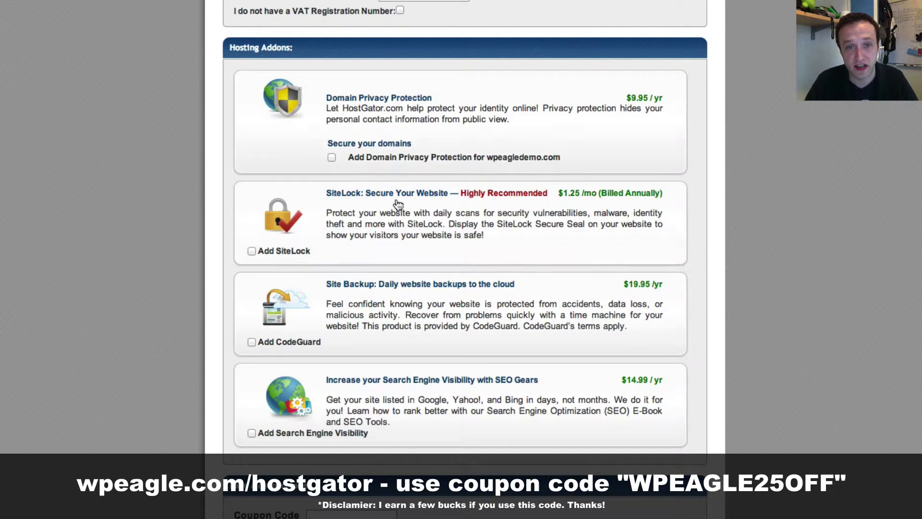
scroll(398, 204, down, 5)
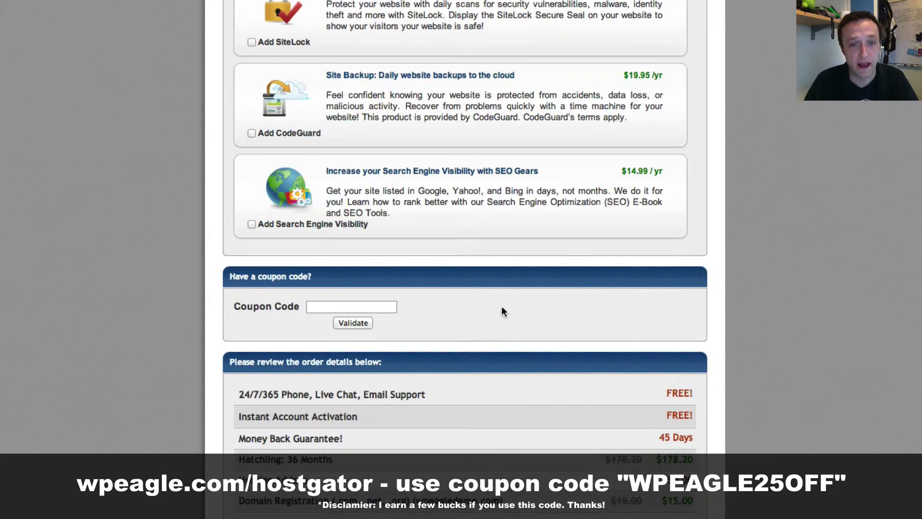
Step: Validate coupon WPEAGLE25OFF so the total due drops to $146.60
click(389, 308)
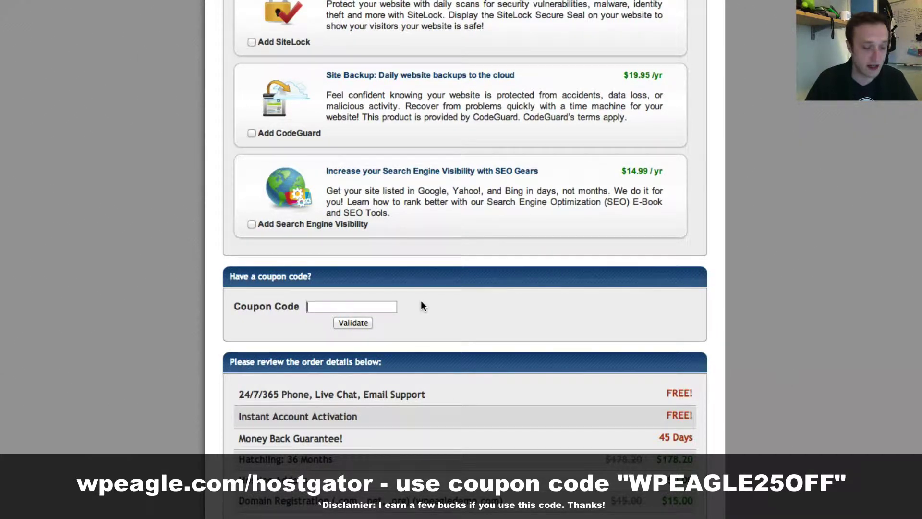
text(WPEA)
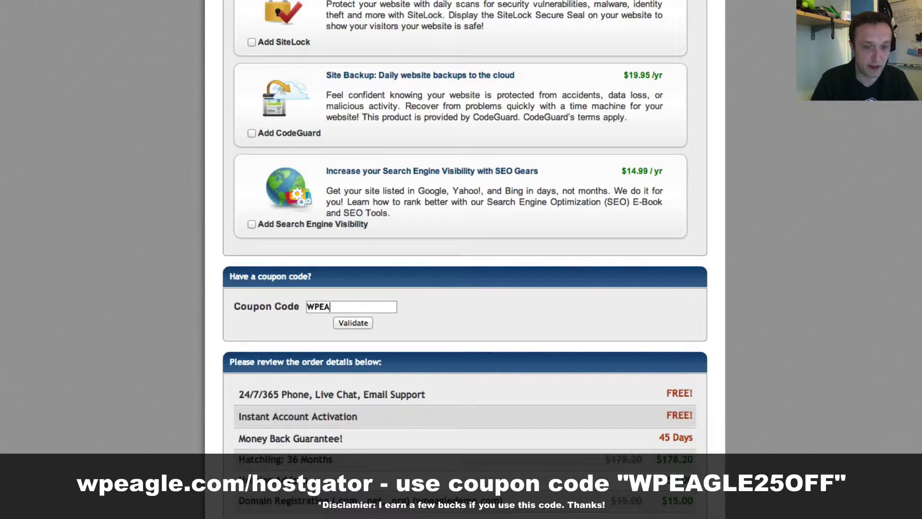
text(GLE25OFF)
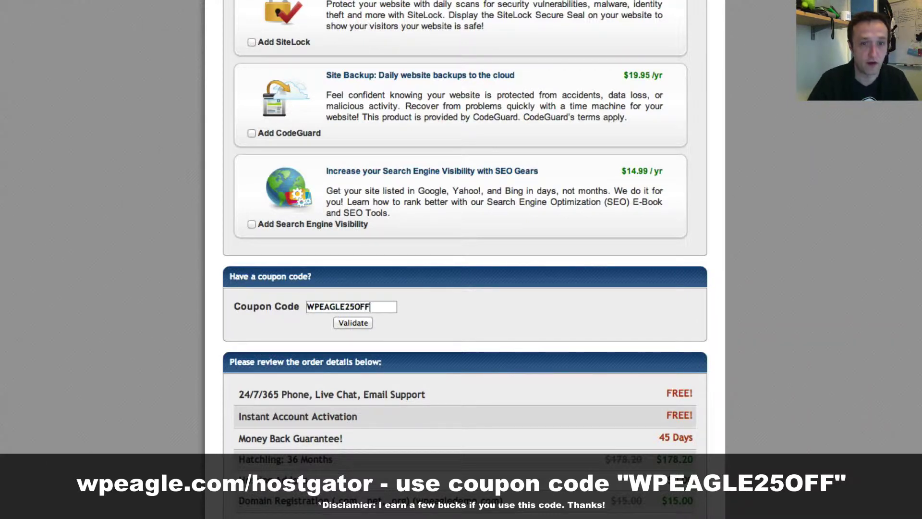
click(354, 323)
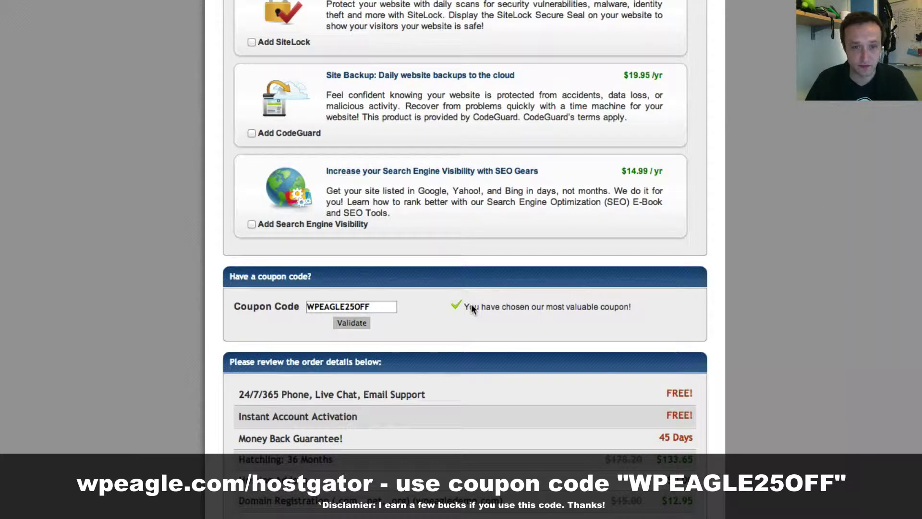
scroll(478, 308, down, 1)
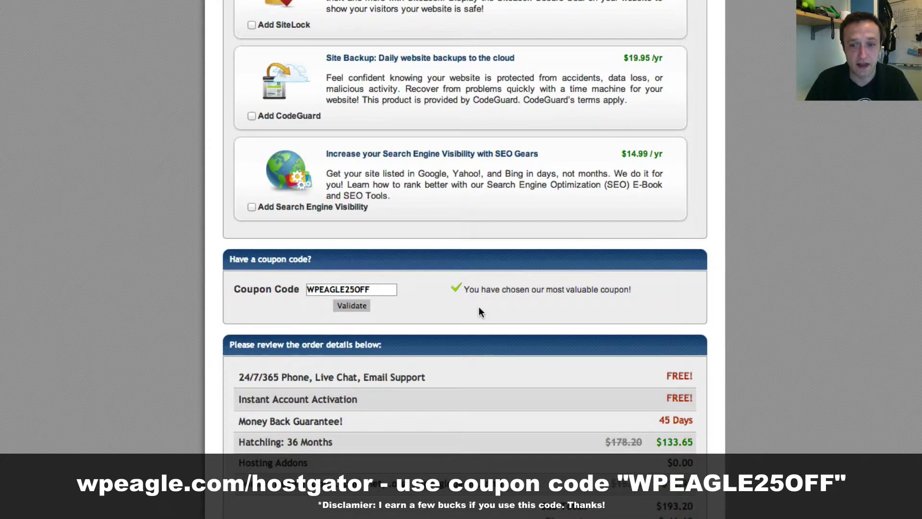
scroll(641, 507, down, 2)
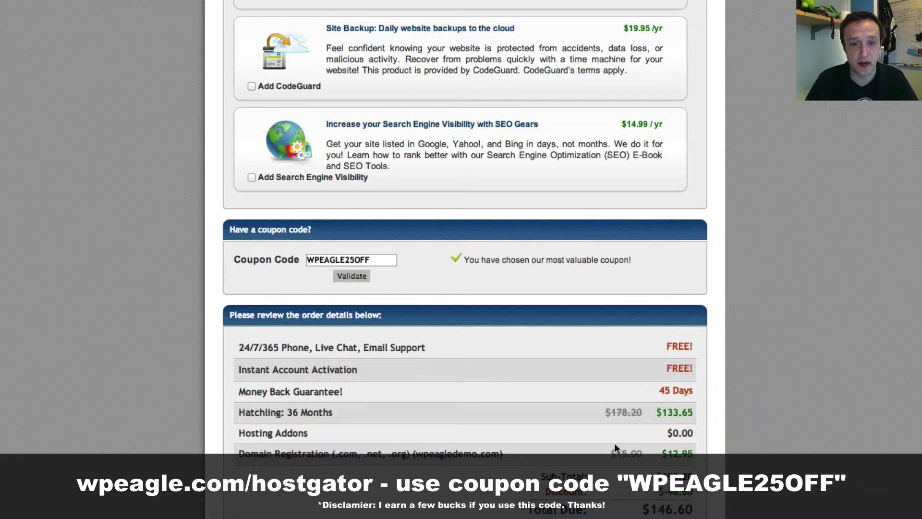
scroll(498, 463, down, 5)
Step: Agree to the terms and conditions and submit the order with Create Account
click(335, 445)
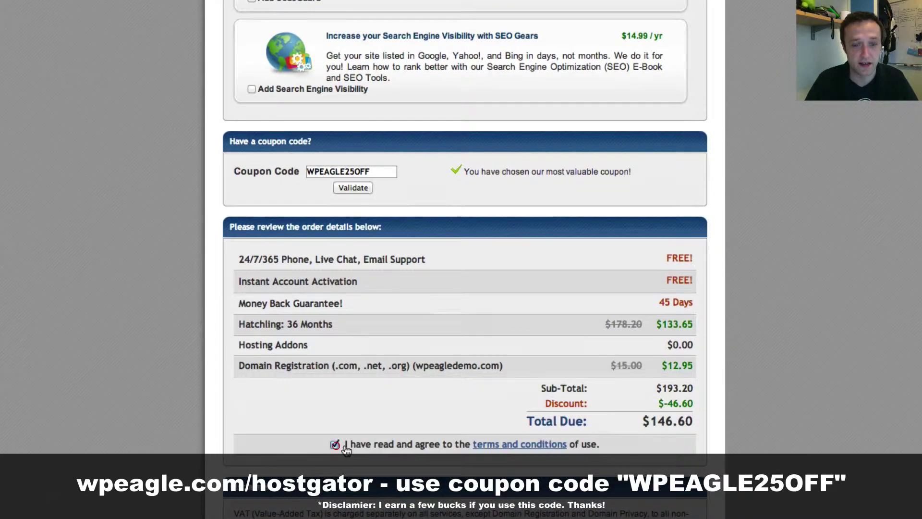
scroll(417, 392, down, 2)
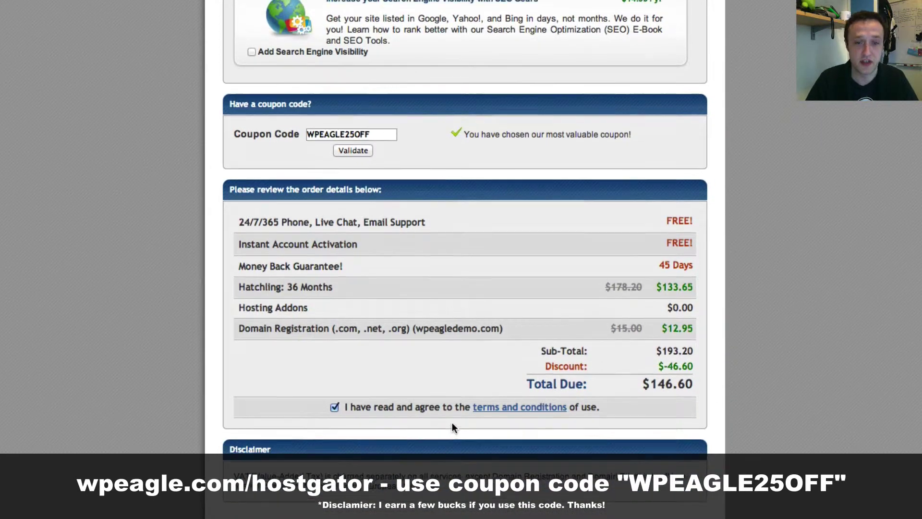
scroll(452, 426, up, 8)
scroll(511, 491, down, 8)
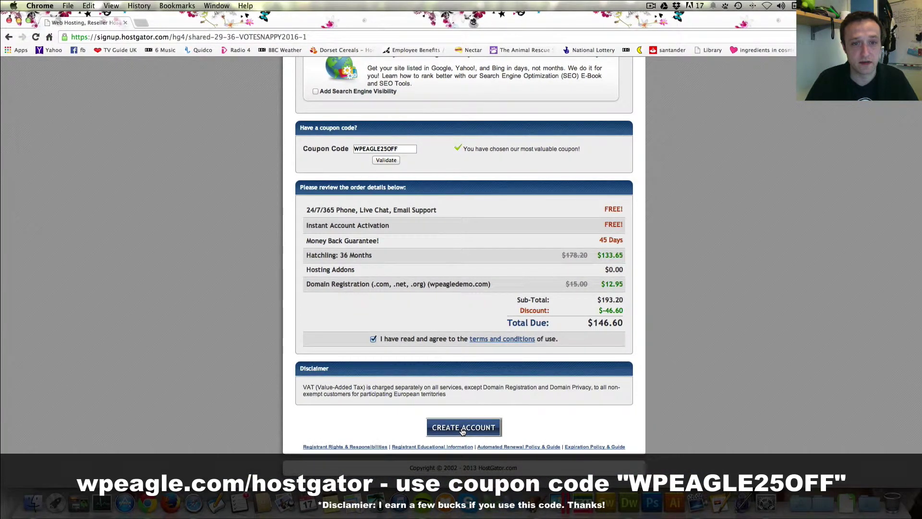
click(463, 428)
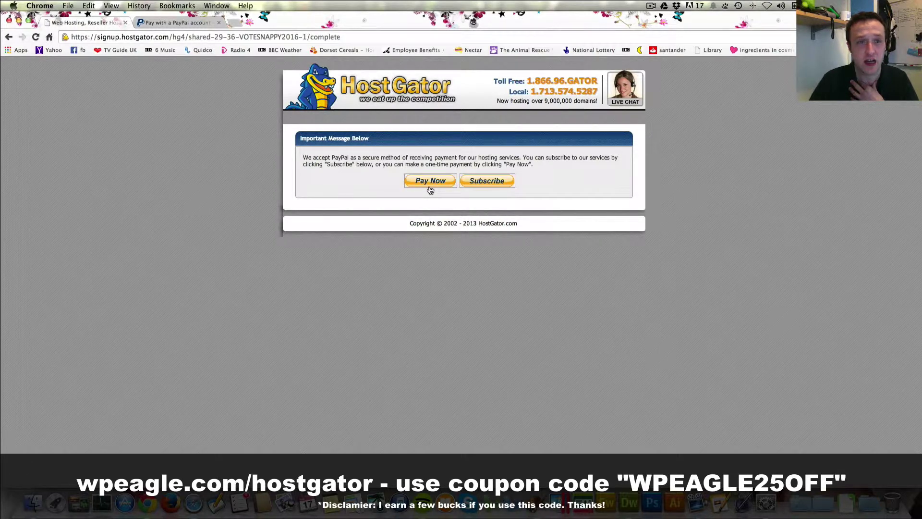
Step: Switch to the browser tab showing the PayPal payment page
click(182, 23)
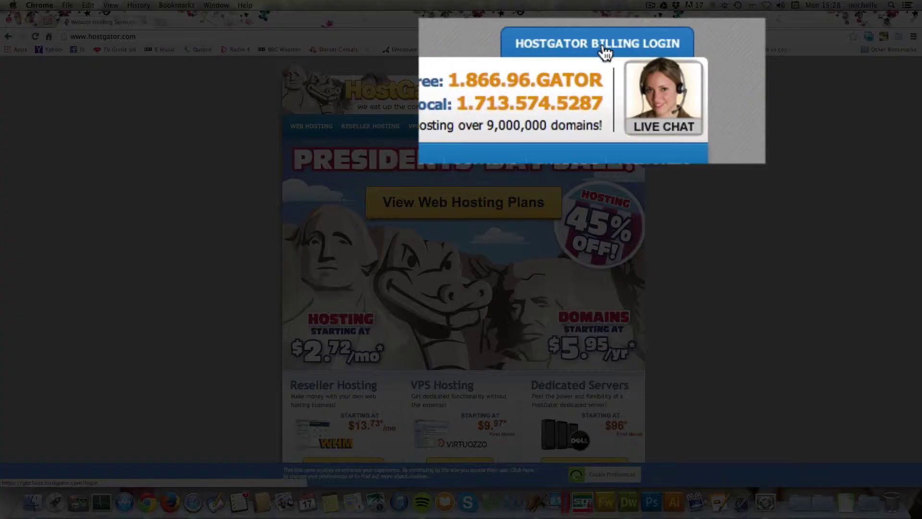
Step: Fill the HostGator Billing Login with the saved account e-mail, then view the account-info email in Gmail
click(625, 46)
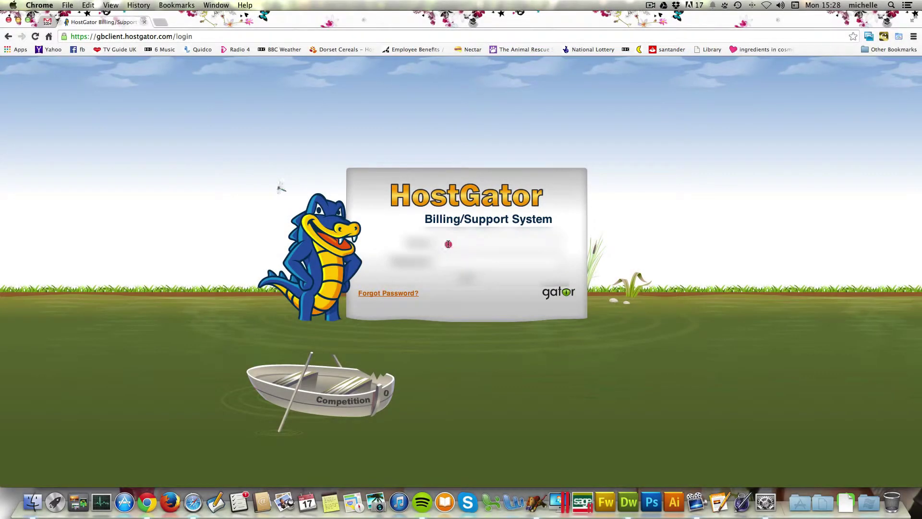
click(448, 244)
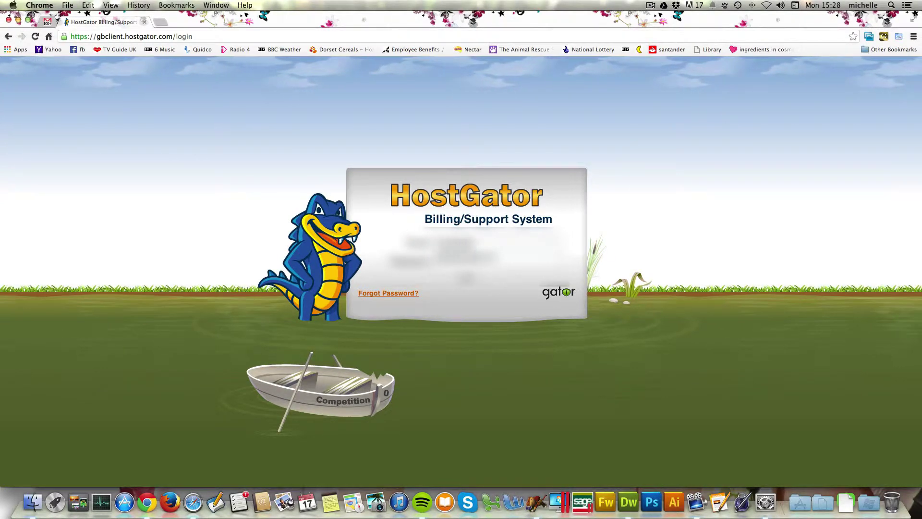
key(Down)
key(Return)
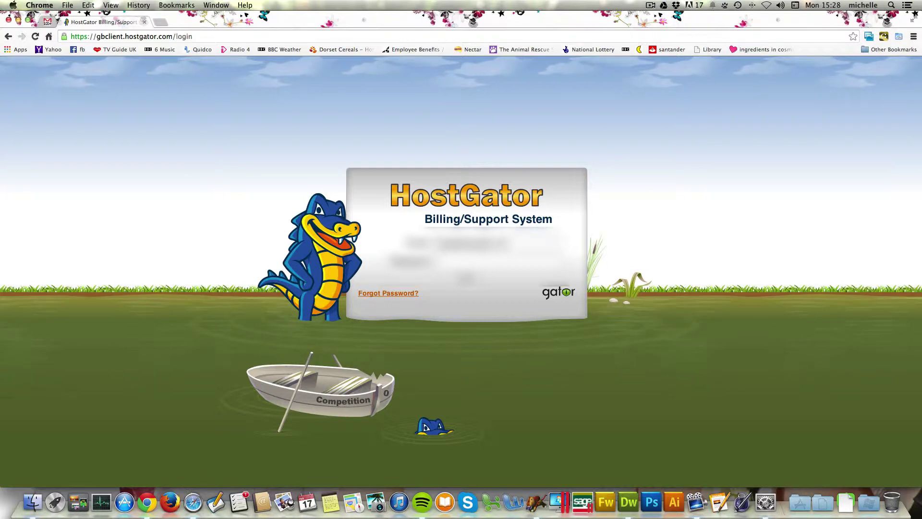
click(47, 21)
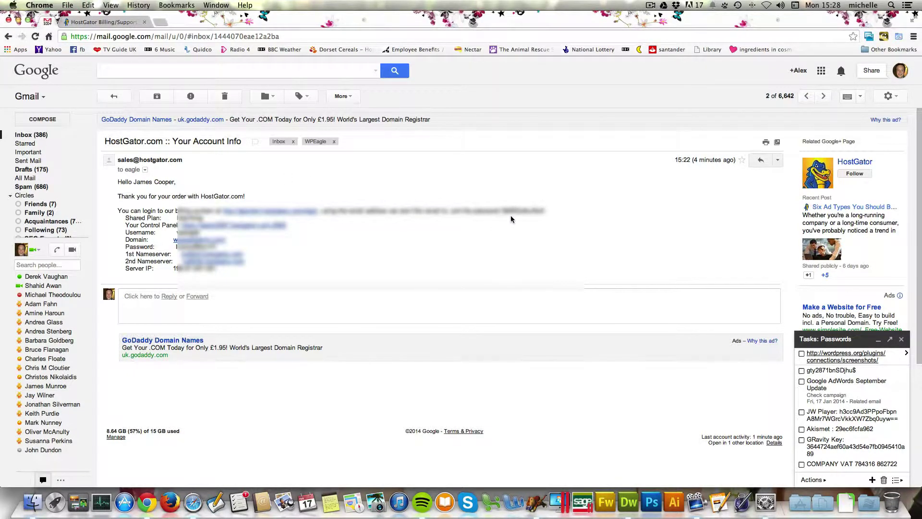
Step: Copy the account password from the email, paste it into the HostGator login and sign in
drag(502, 210, 542, 210)
click(112, 21)
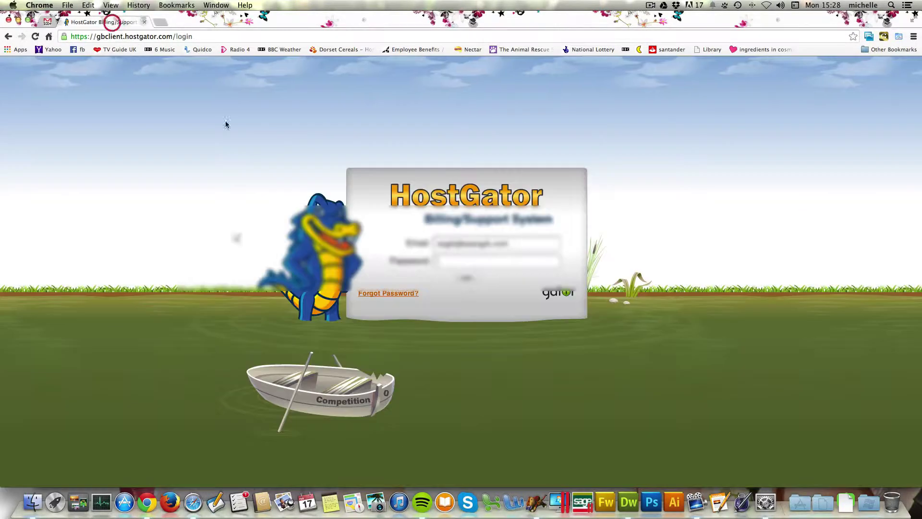
key(super+v)
click(470, 279)
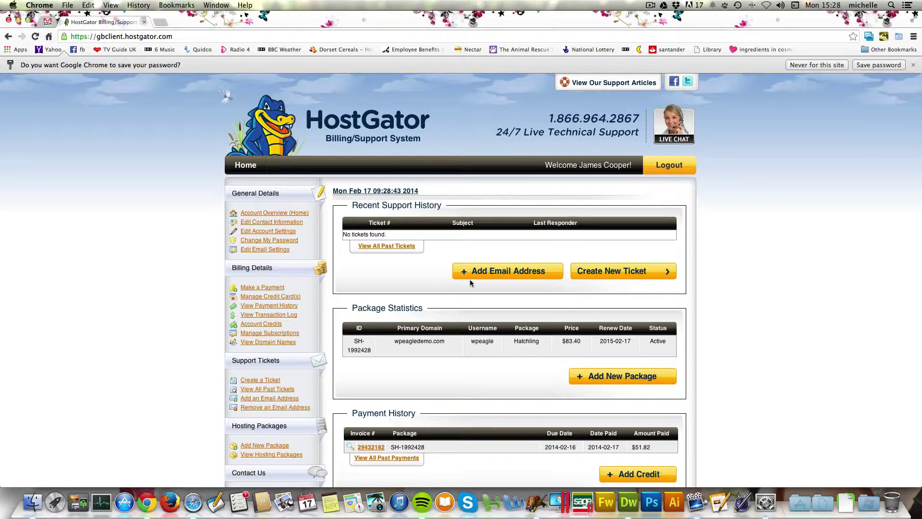
Step: Save the login password in Chrome and list the hosting packages showing wpeagledemo.com's cPanel address
click(864, 66)
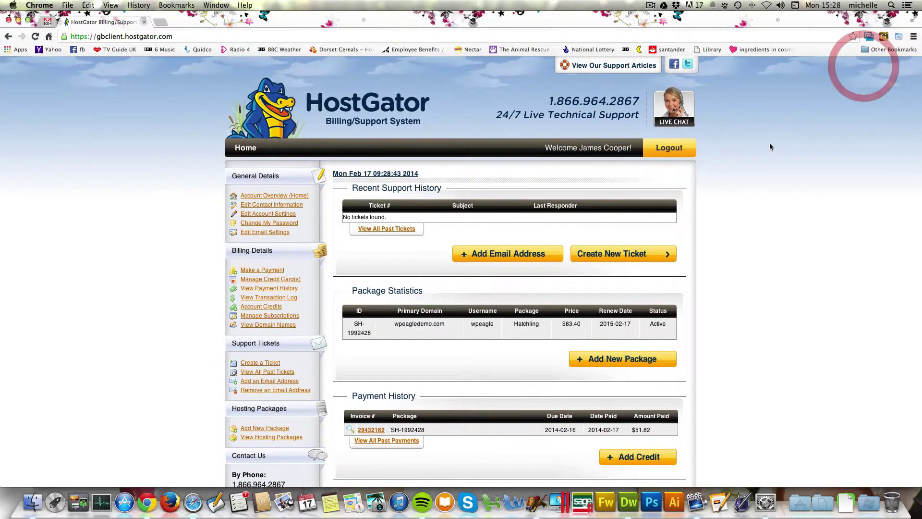
scroll(343, 154, down, 5)
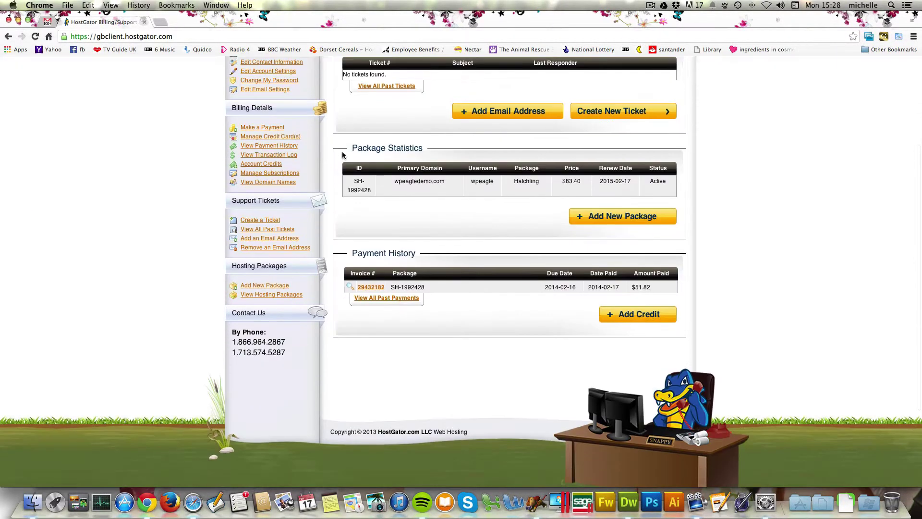
scroll(343, 154, up, 3)
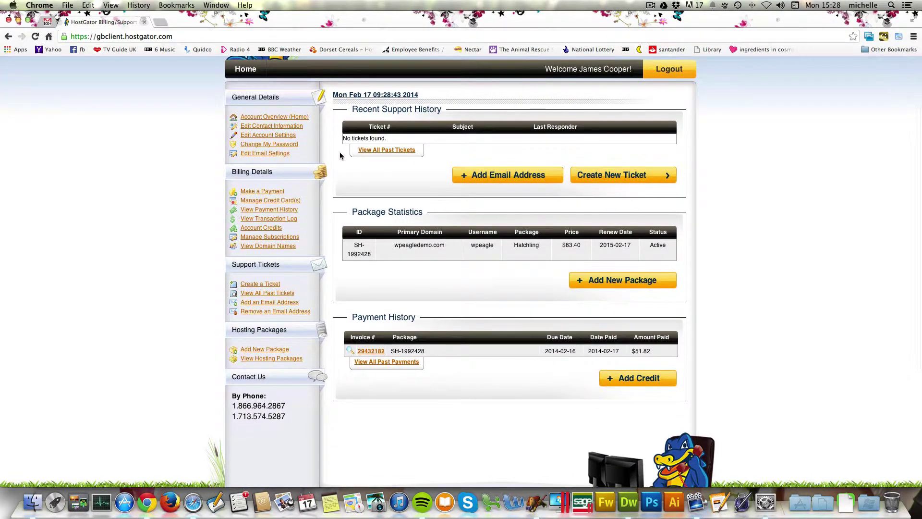
scroll(313, 216, down, 1)
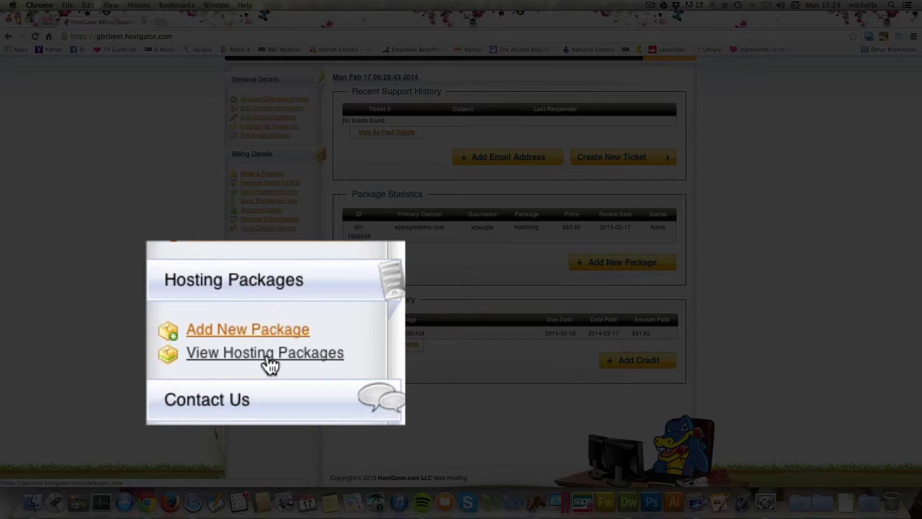
click(268, 341)
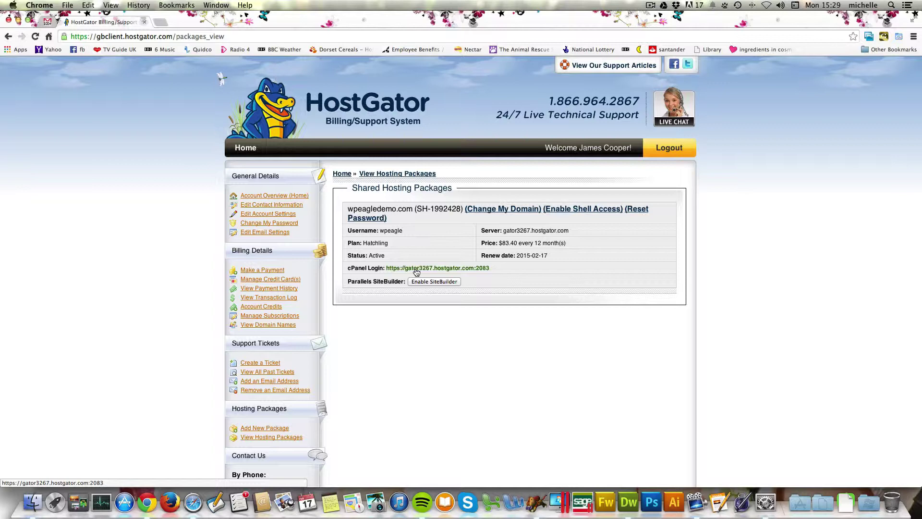
Step: Log in to cPanel with the account username and the password copied from the welcome email
click(416, 270)
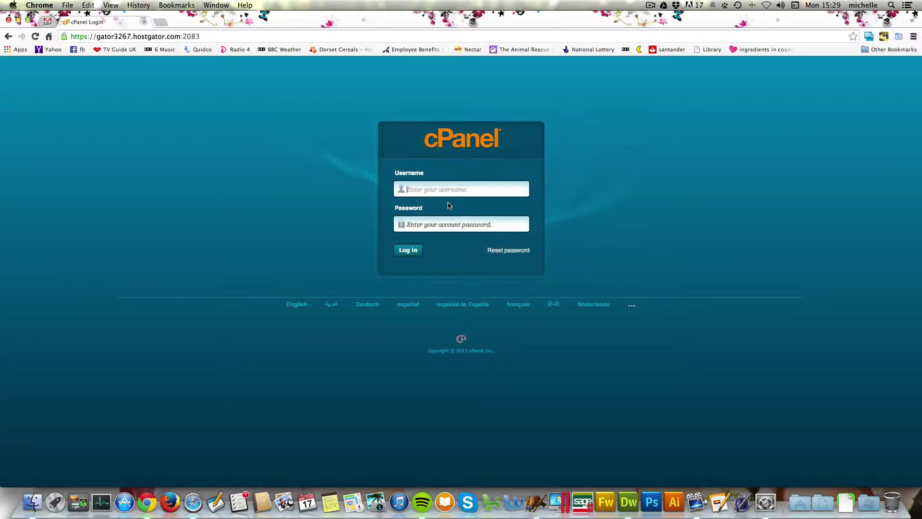
text(wpeagle)
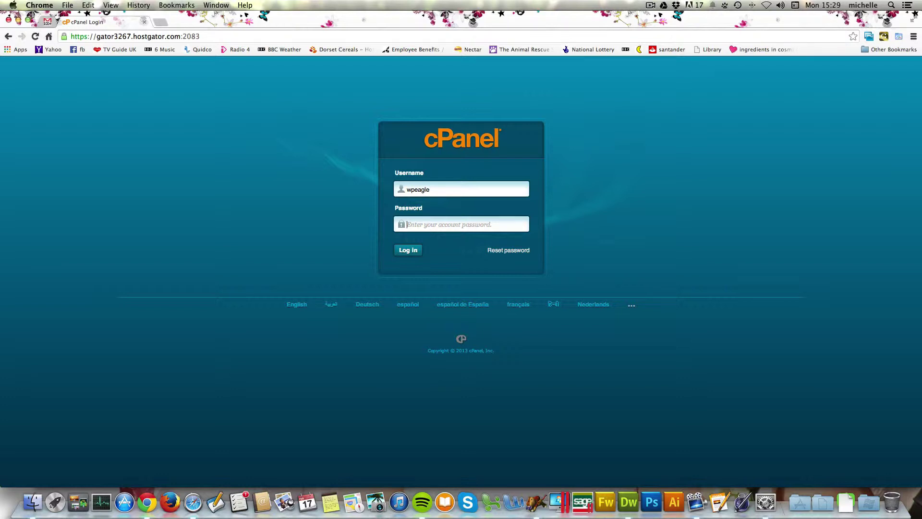
click(48, 23)
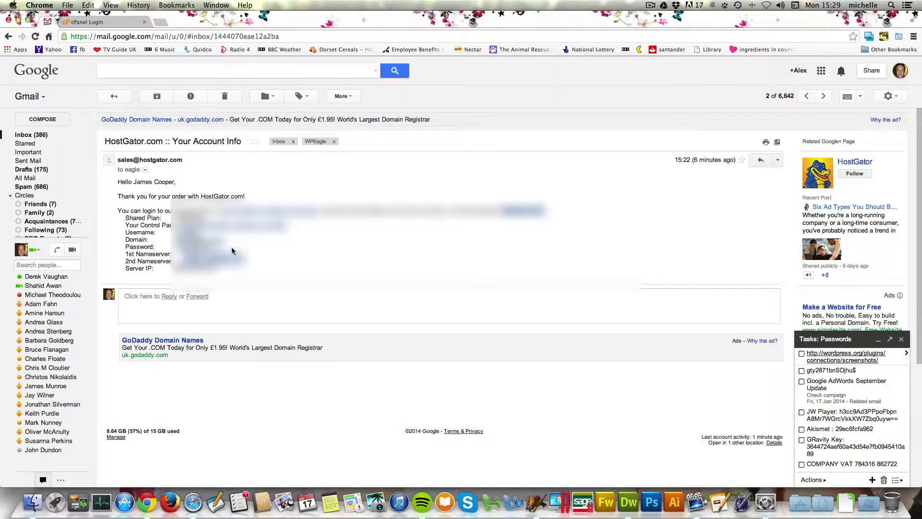
click(178, 246)
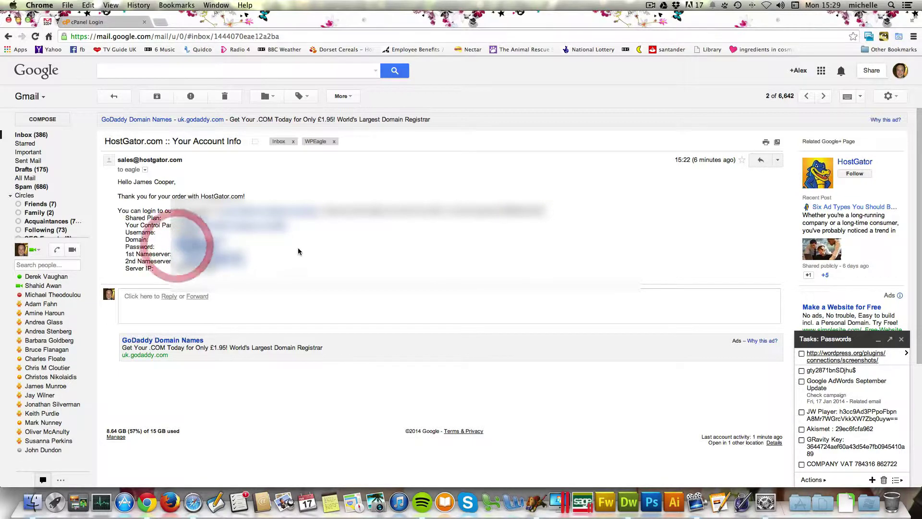
click(96, 23)
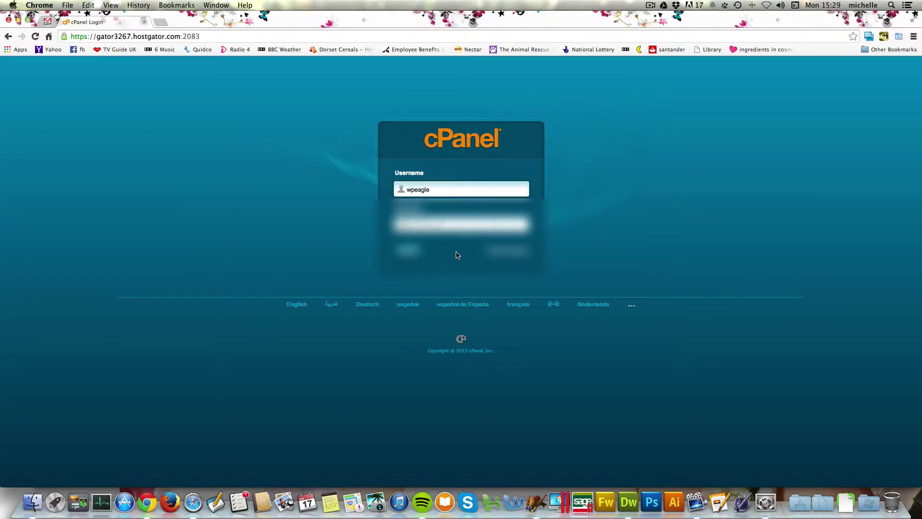
click(405, 250)
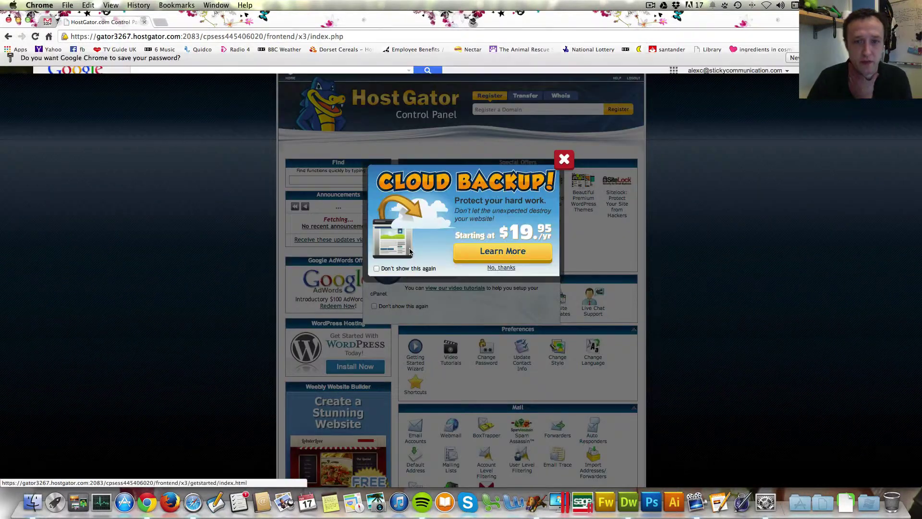
Step: Close the Cloud Backup promo, decline the welcome offer, and dismiss Chrome's save-password bar
click(570, 181)
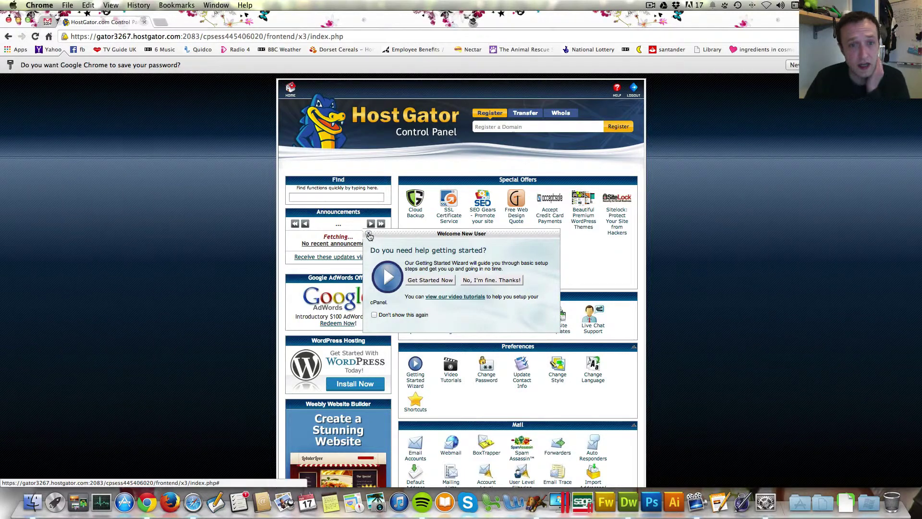
click(368, 233)
scroll(501, 192, down, 1)
scroll(501, 192, up, 1)
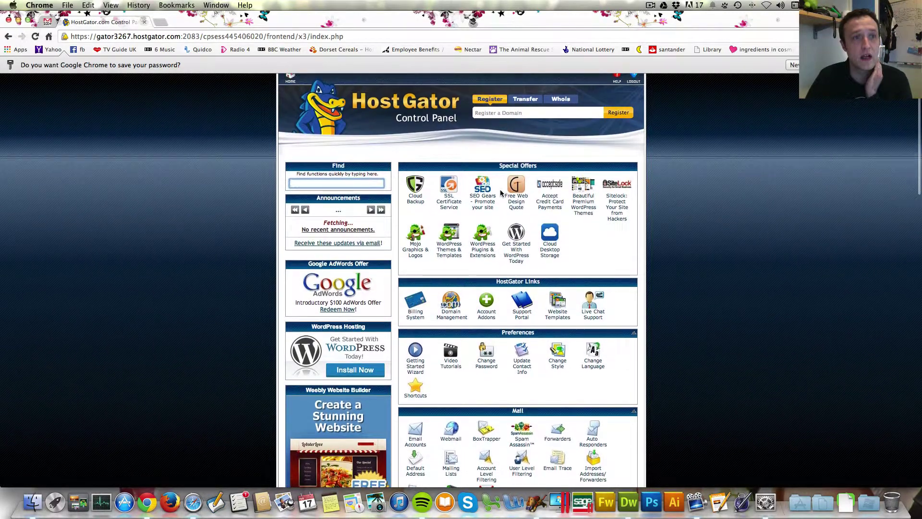
click(811, 65)
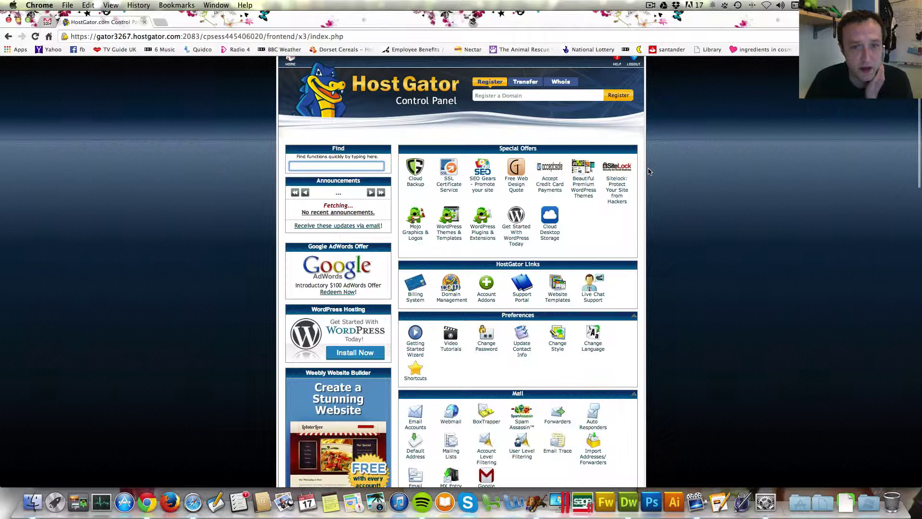
scroll(622, 133, up, 1)
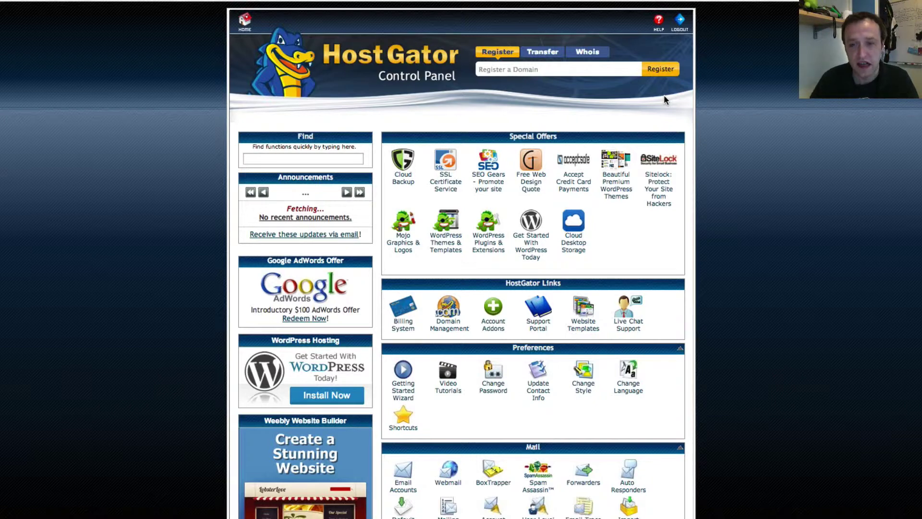
scroll(621, 175, down, 5)
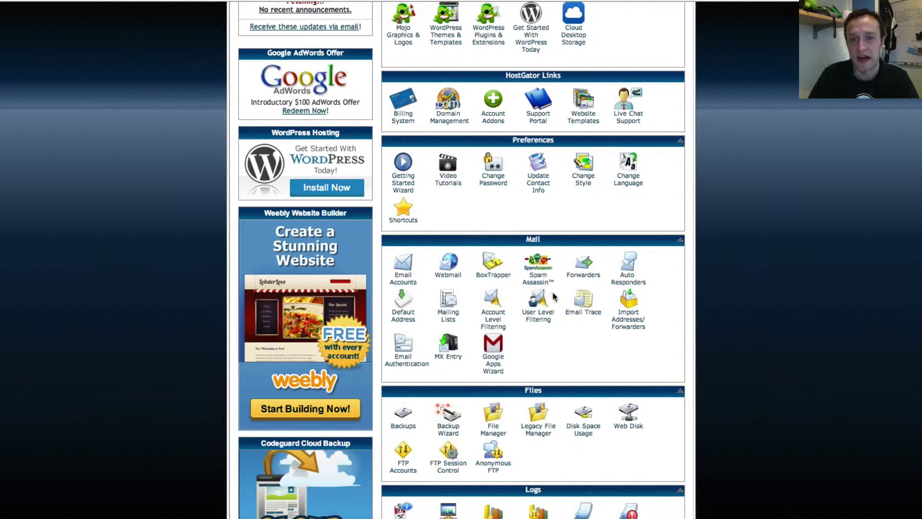
scroll(553, 296, down, 6)
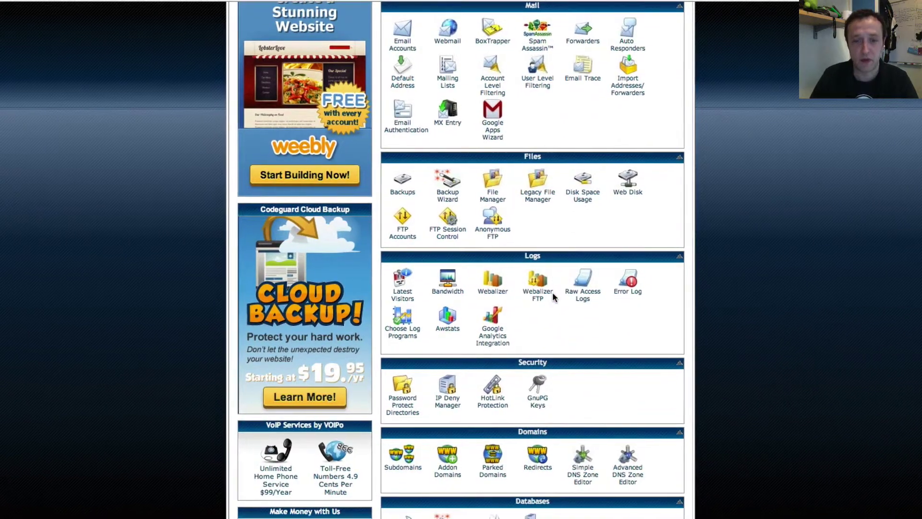
scroll(552, 292, up, 10)
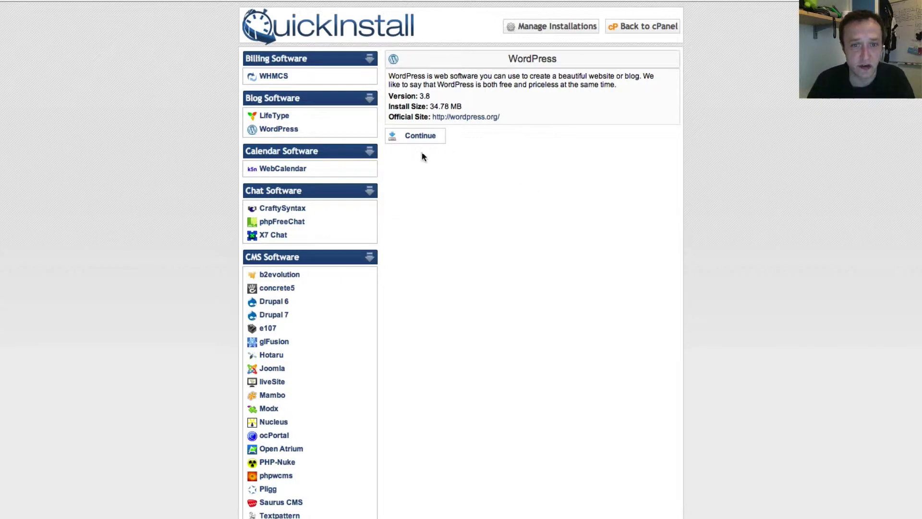
Step: Start the WordPress install form, fill in the admin email, and title the blog 'WPEagle Demo Site'
click(426, 138)
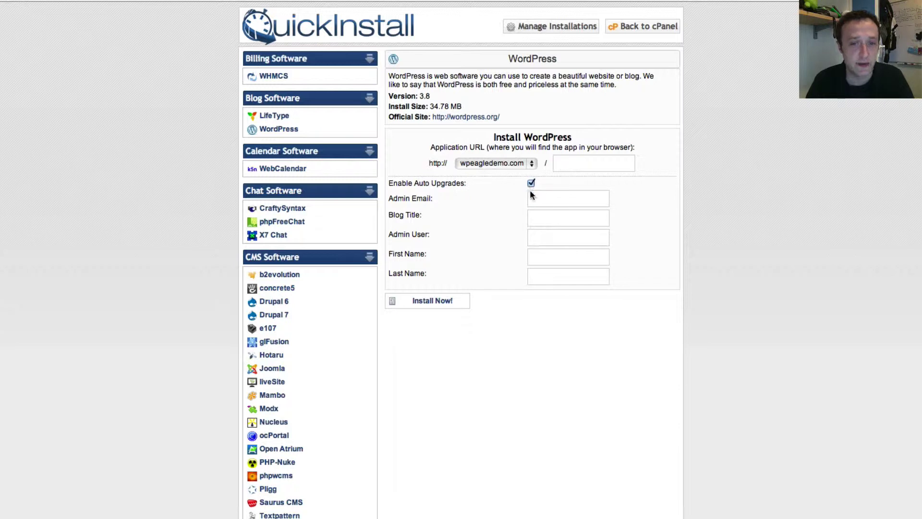
click(565, 196)
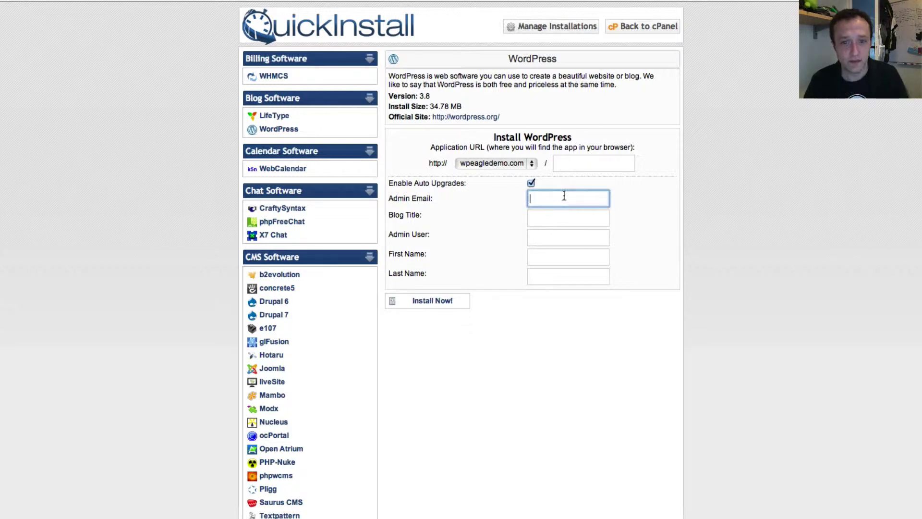
text(al)
key(BackSpace)
key(BackSpace)
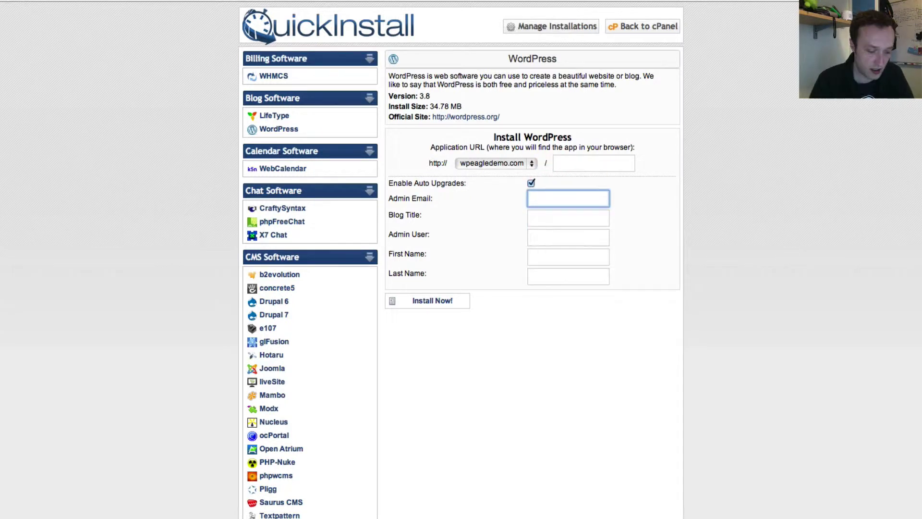
text(eagle)
key(Down)
key(Return)
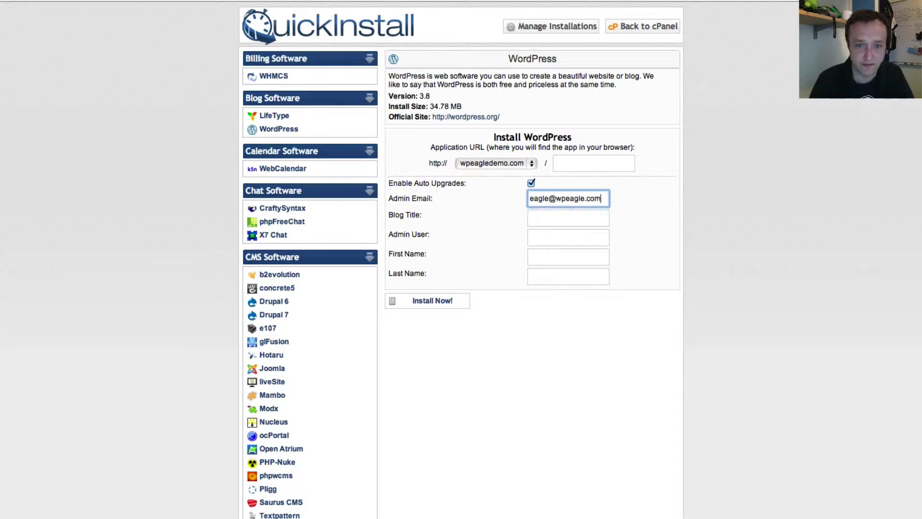
click(568, 218)
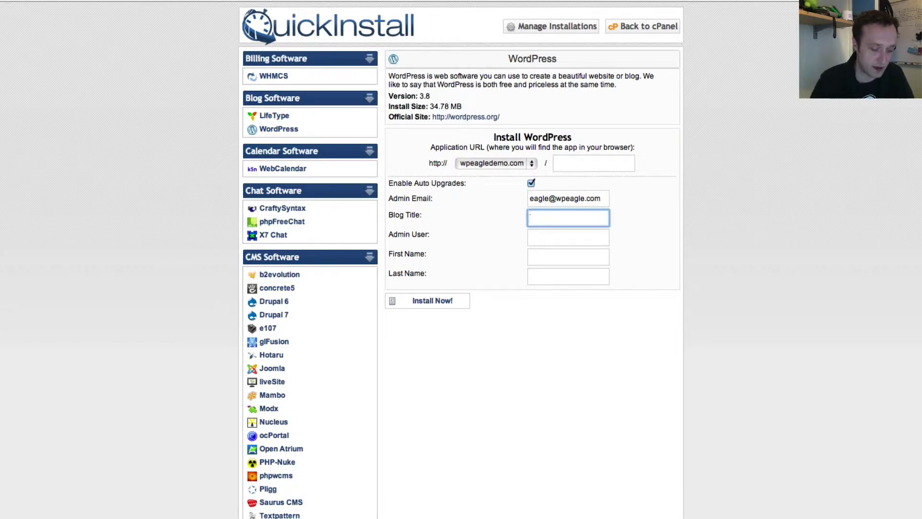
text(WPEAGle D)
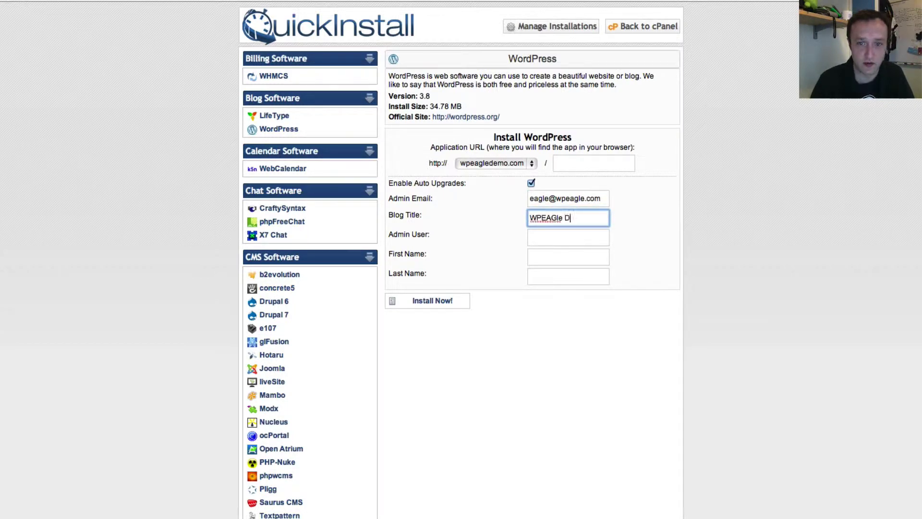
key(BackSpace)
key(BackSpace)
key(BackSpace)
key(BackSpace)
key(BackSpace)
key(BackSpace)
text(ag)
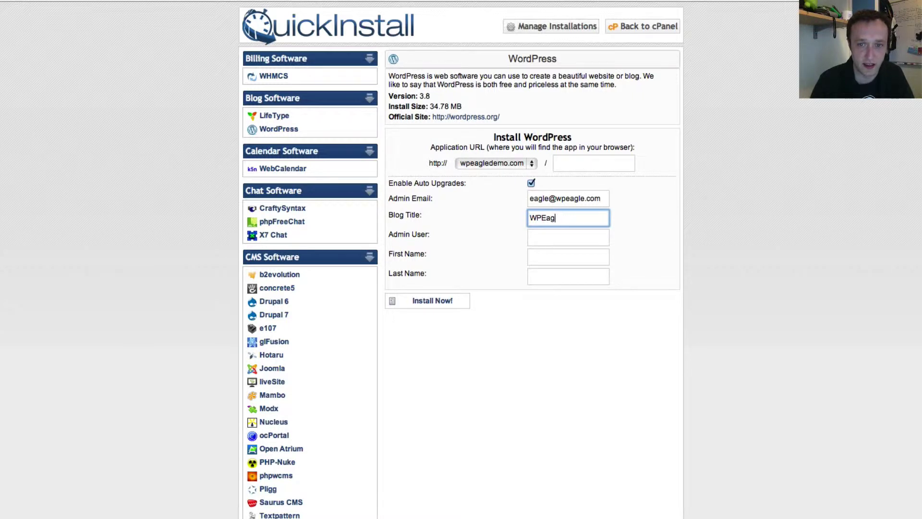
text(le Demo Site)
Step: Enter admin user eagle, first name Wordpress and last name Eagle
click(568, 238)
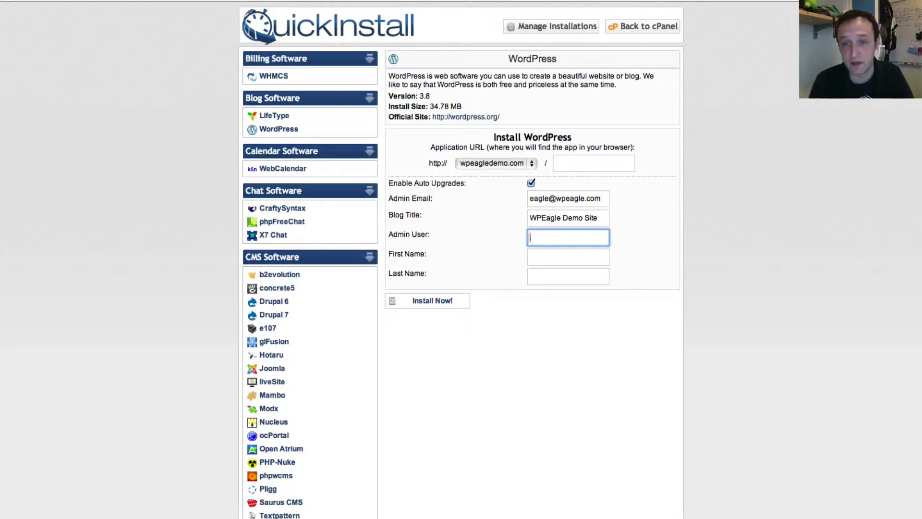
text(e)
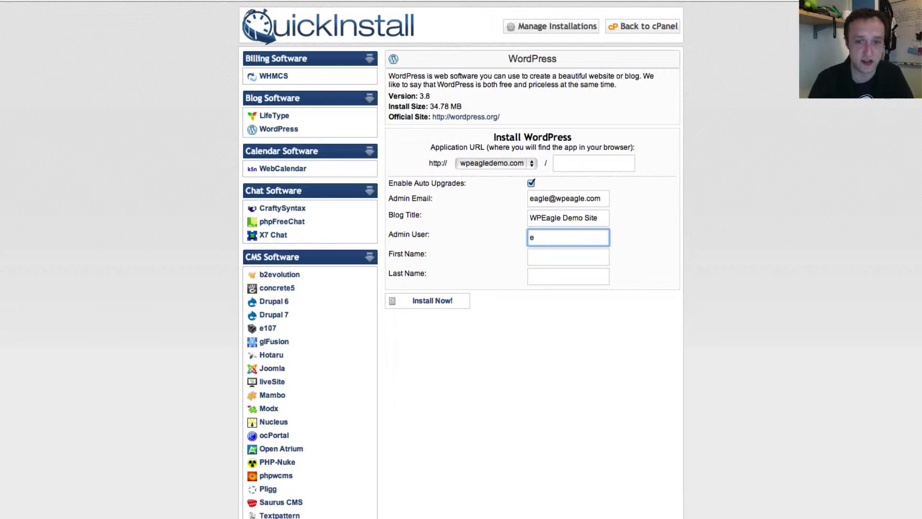
text(agle)
click(569, 257)
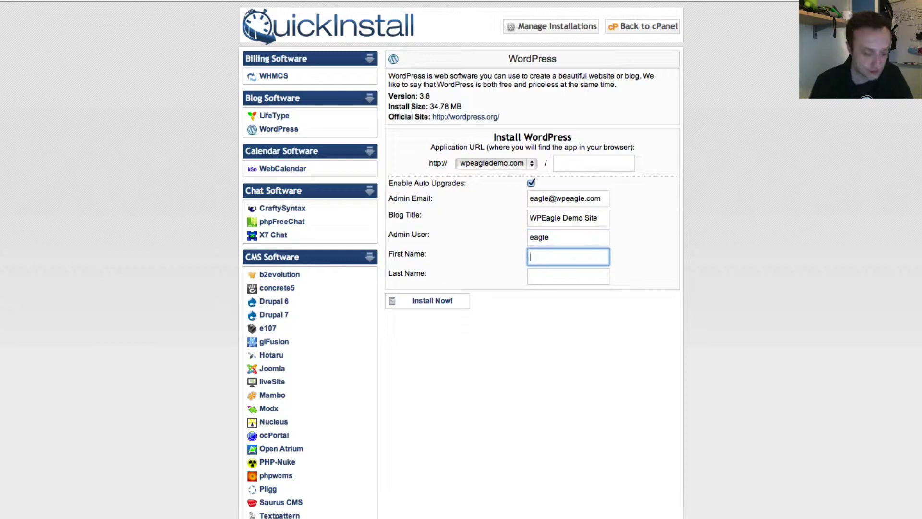
text(Wordpress)
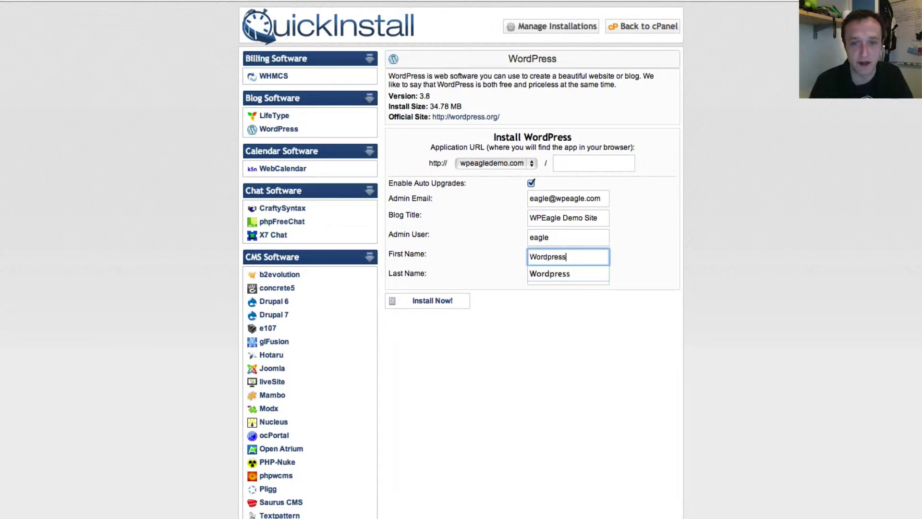
key(Tab)
text(Eage)
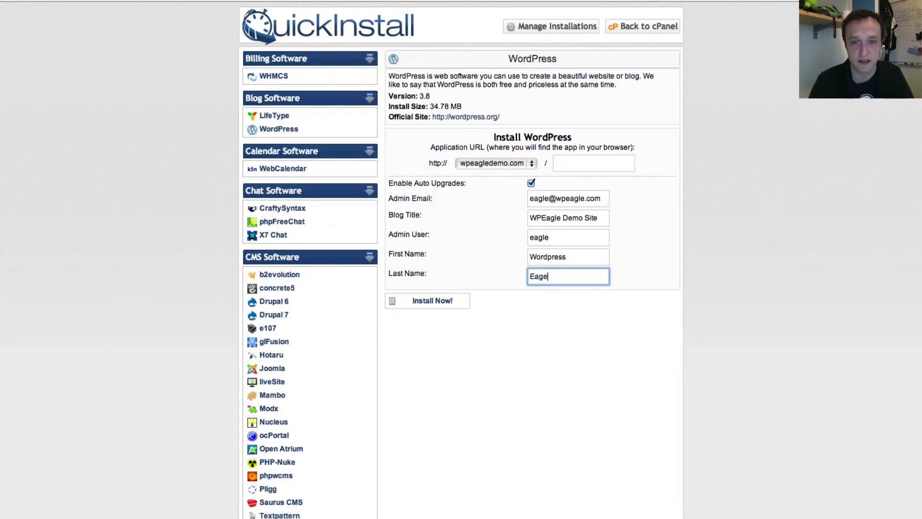
key(BackSpace)
text(le)
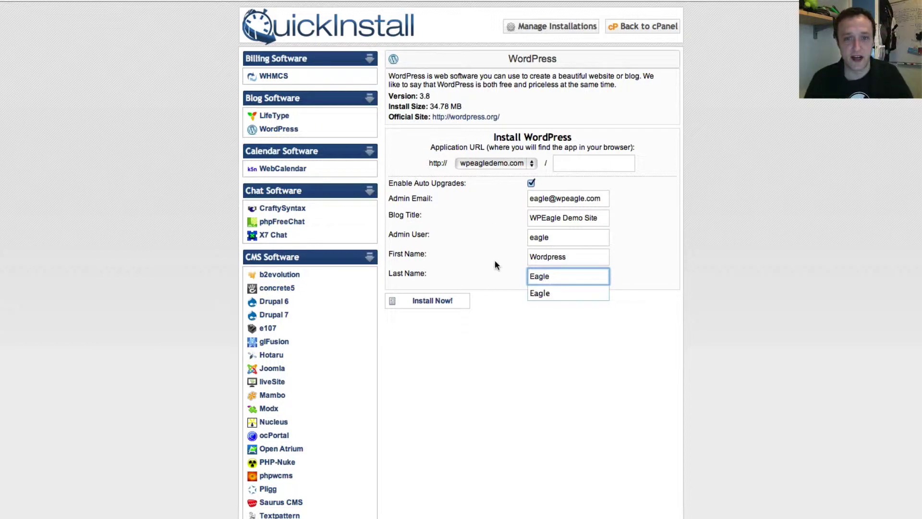
click(496, 265)
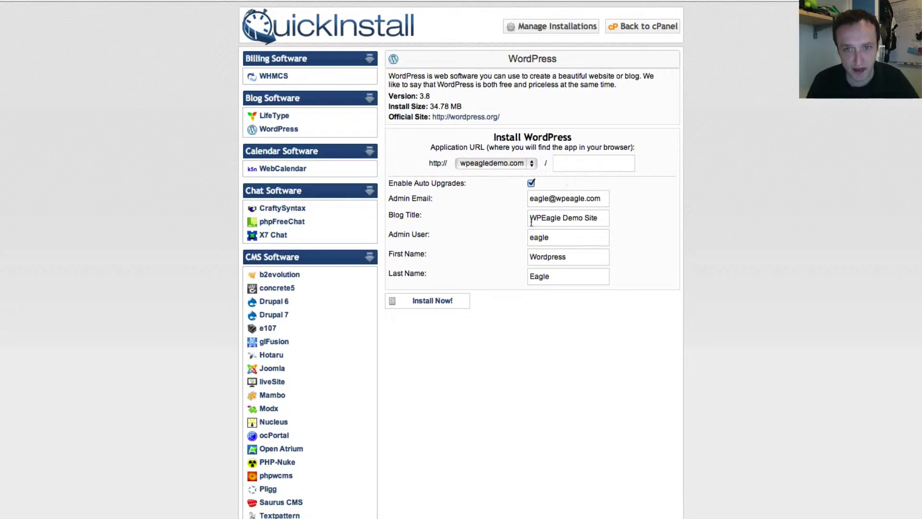
Step: Install WordPress on wpeagledemo.com and wait for the Congratulations message at 100%
click(436, 300)
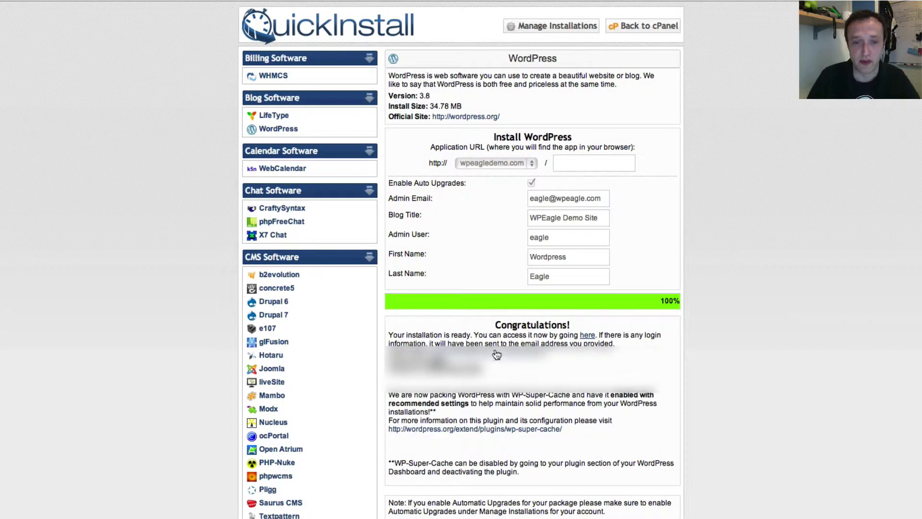
scroll(505, 357, down, 1)
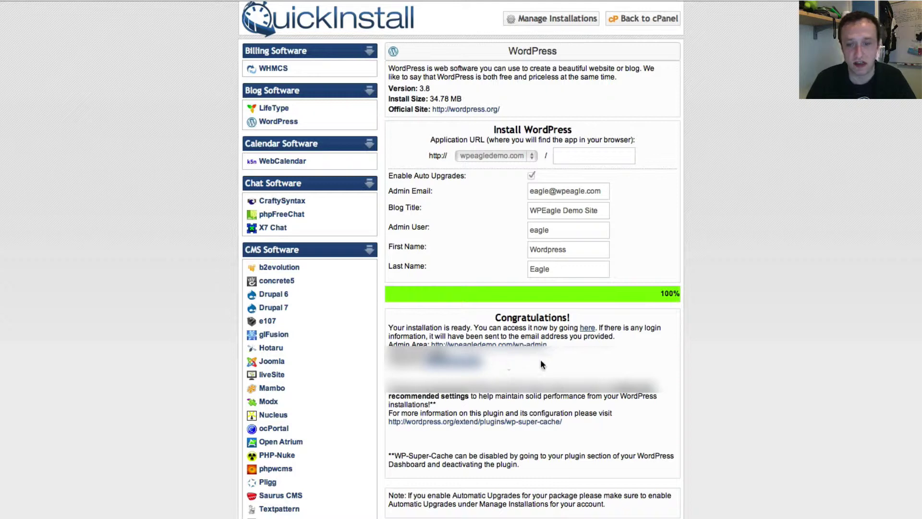
Step: Follow the Congratulations link to the newly installed WPEagle Demo Site
click(589, 329)
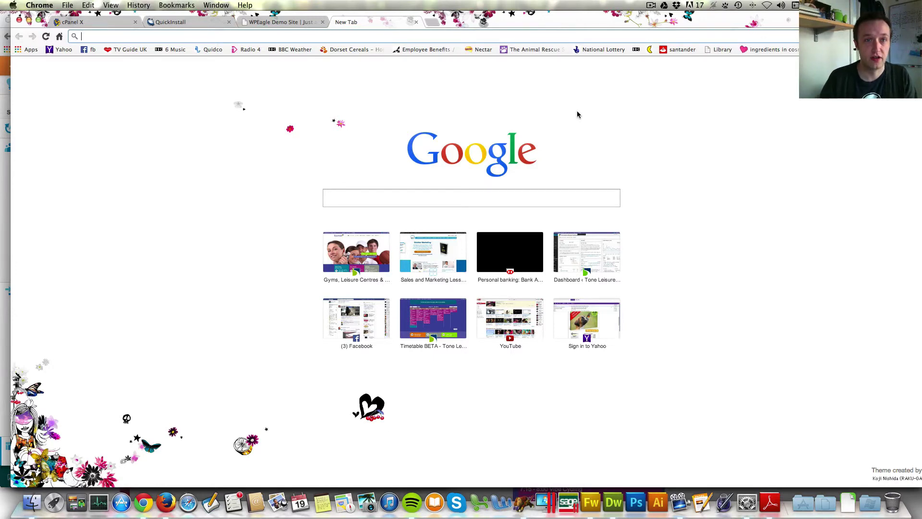
Step: Go to wpeagledemo.com/wp-admin in Chrome to reach the WordPress login page
text(wpeagle.)
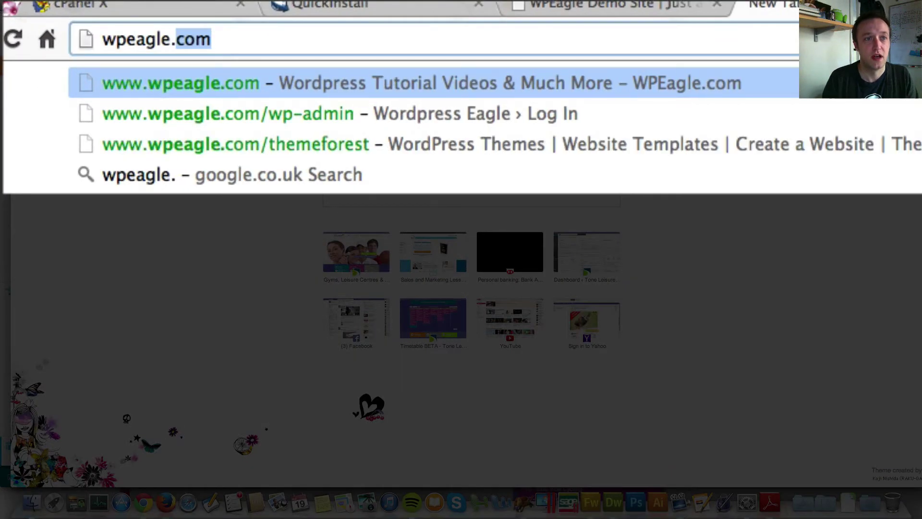
key(BackSpace)
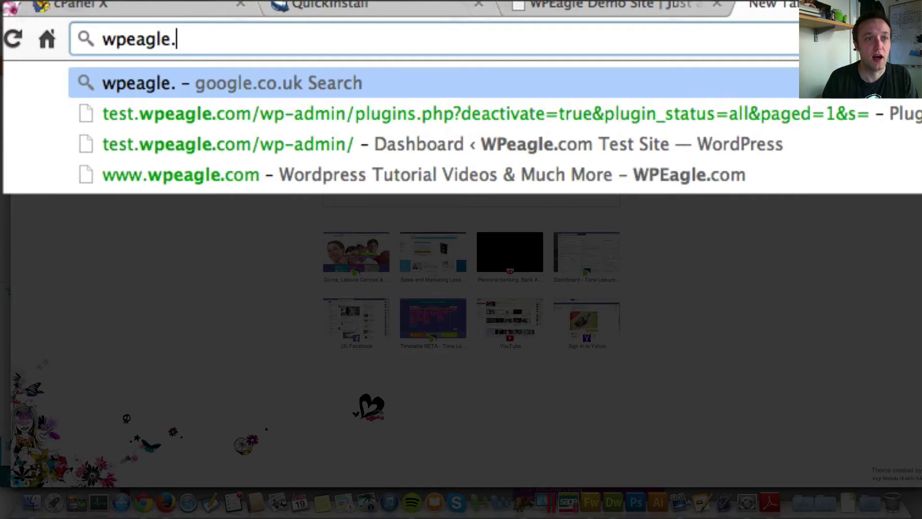
key(BackSpace)
text(test)
key(BackSpace)
key(BackSpace)
key(BackSpace)
key(BackSpace)
text(d)
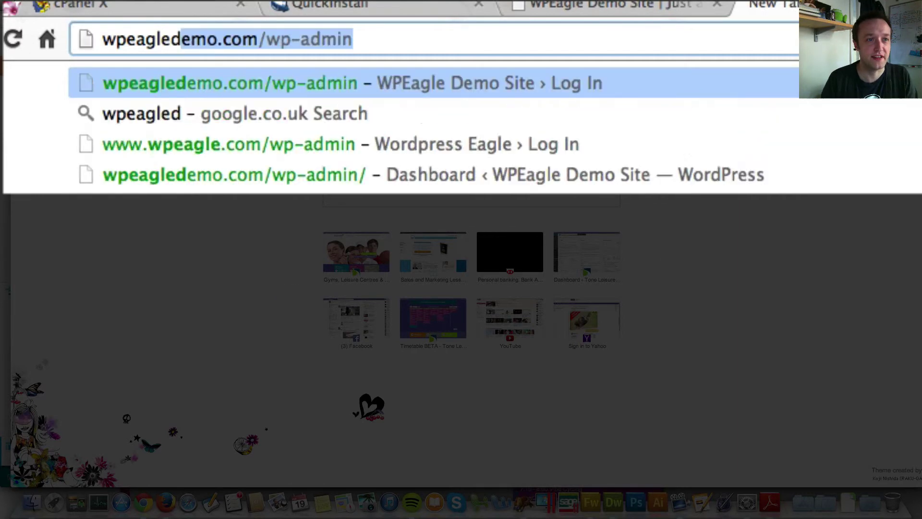
text(e,o)
key(BackSpace)
key(BackSpace)
text(m)
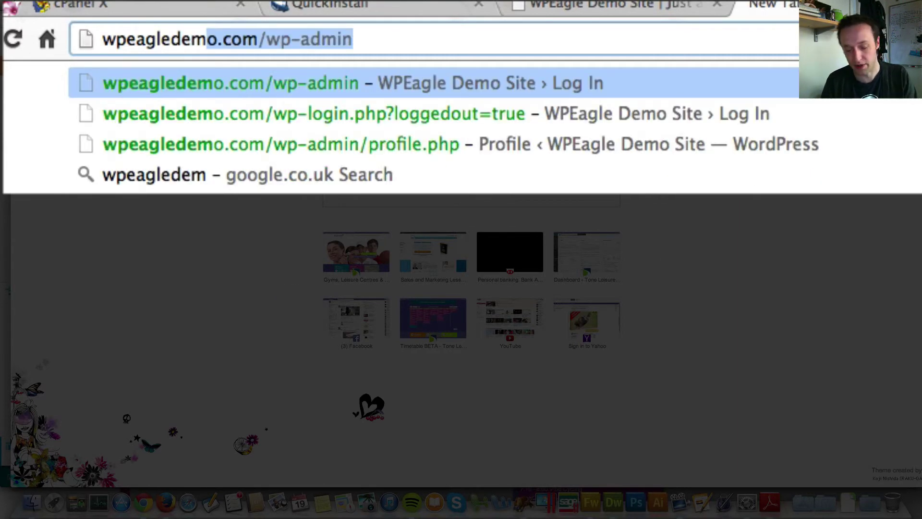
text(o.com)
key(Right)
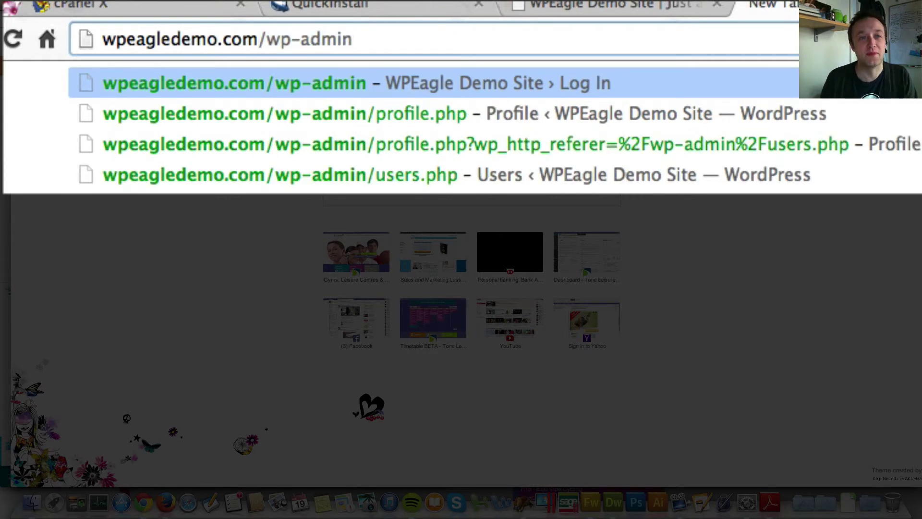
key(Return)
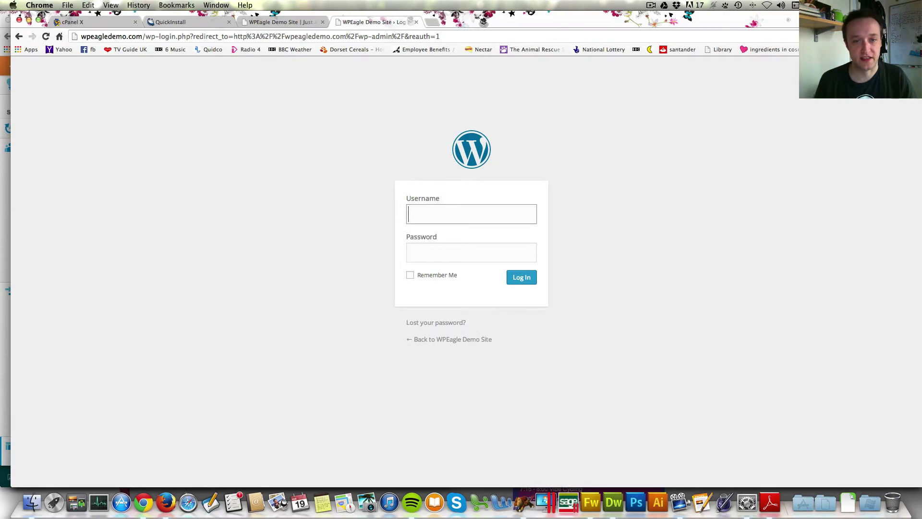
Step: Sign in to WordPress as eagle using the pasted account password
text(eagle)
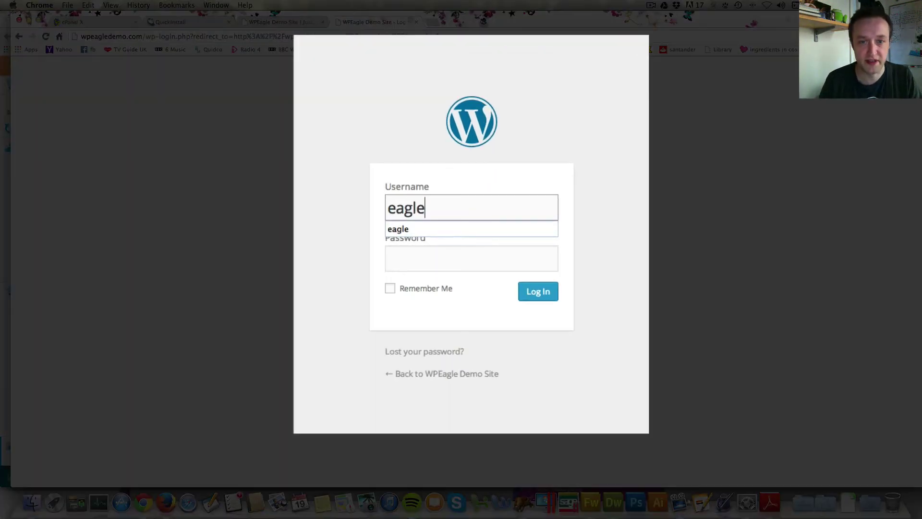
key(Tab)
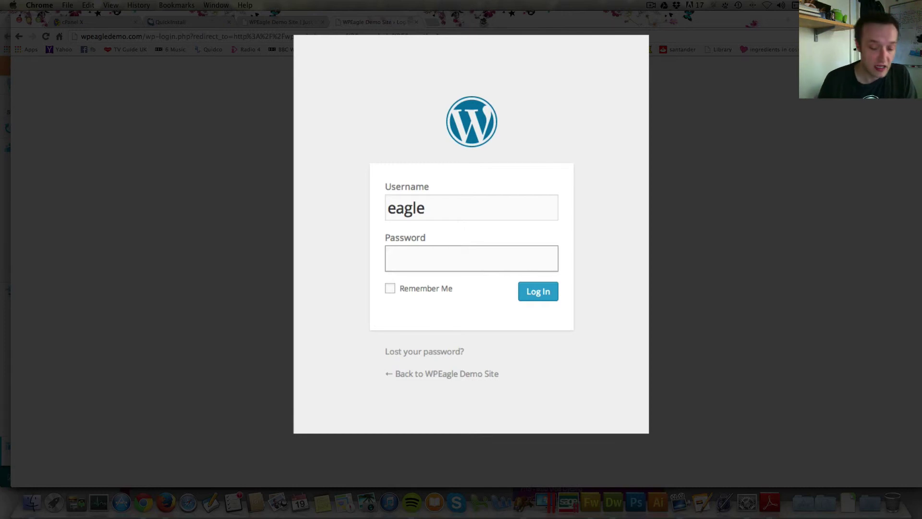
key(super+v)
key(Return)
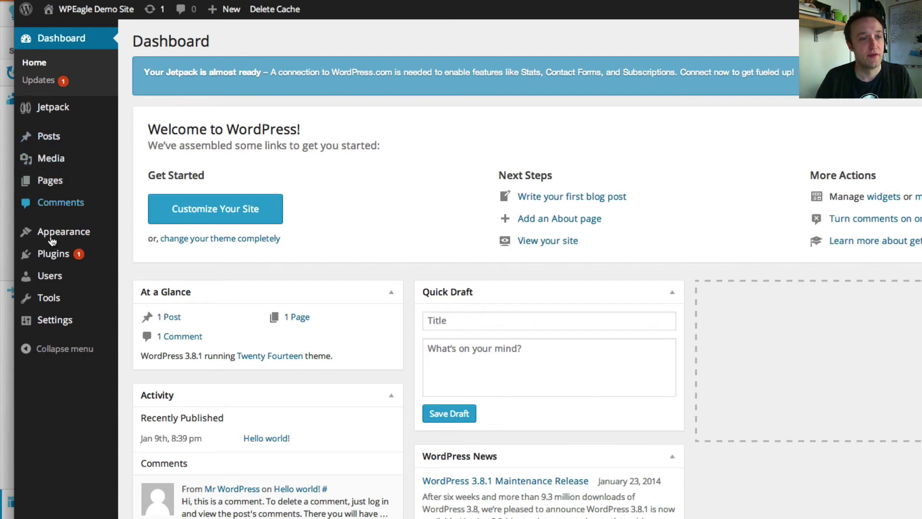
Step: Edit eagle's profile from All Users, enter a new password and update the profile
mouse_move(61, 270)
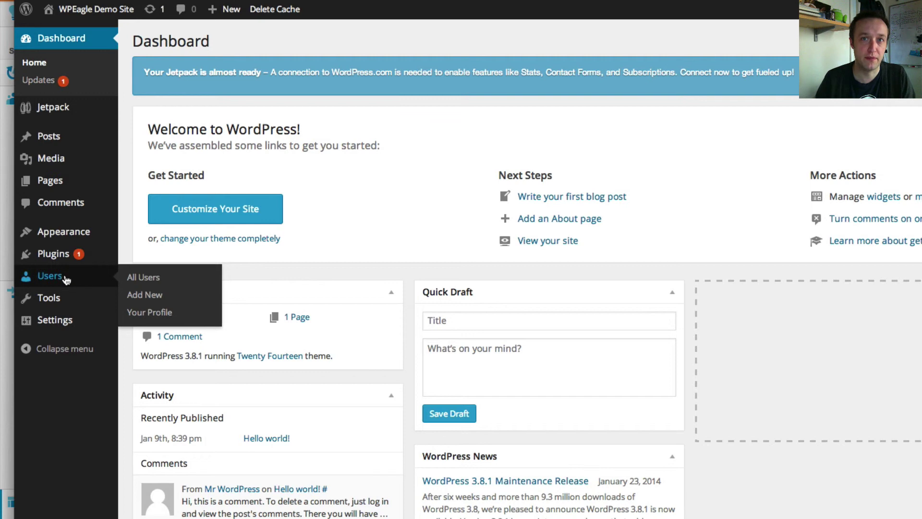
click(154, 281)
scroll(155, 283, down, 1)
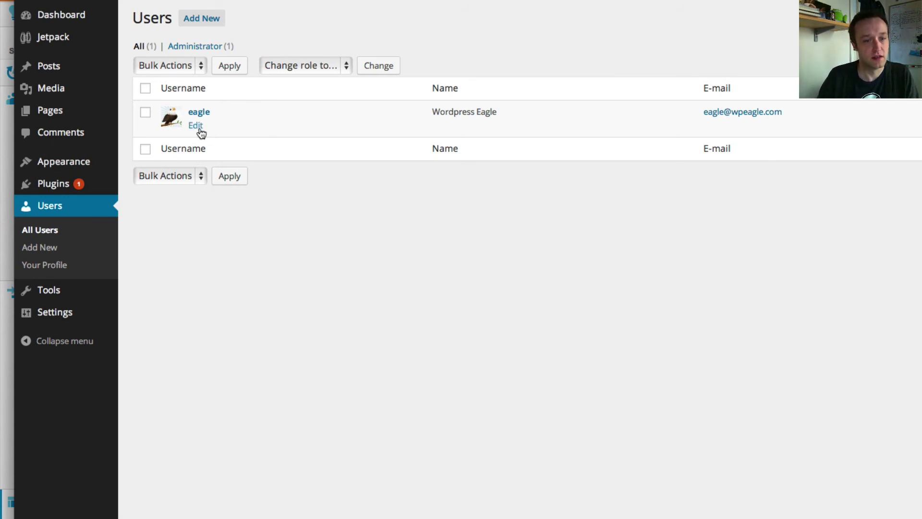
click(200, 131)
scroll(432, 137, down, 5)
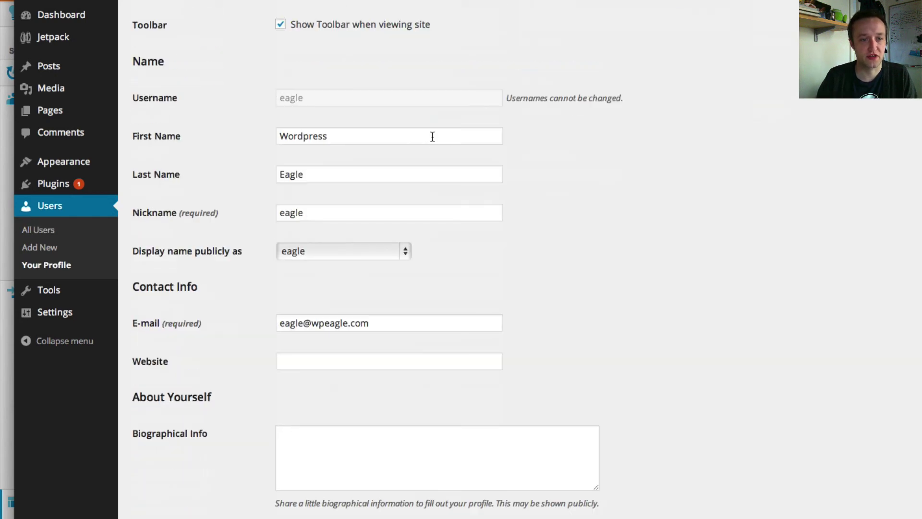
scroll(433, 137, down, 4)
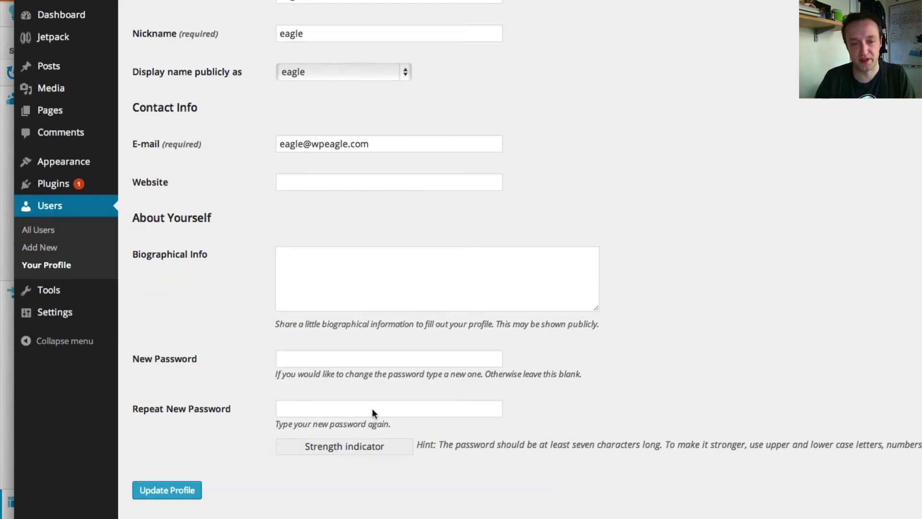
click(369, 360)
text(a)
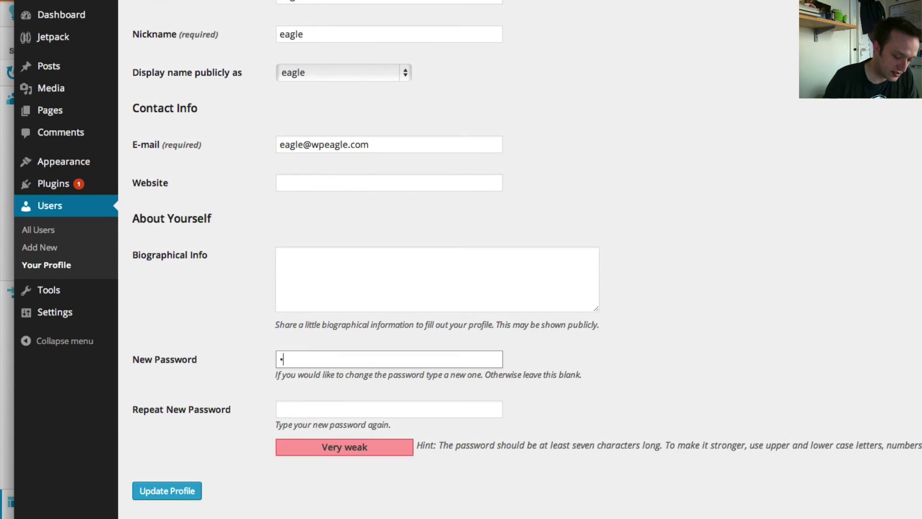
text(aaaaaaaaa)
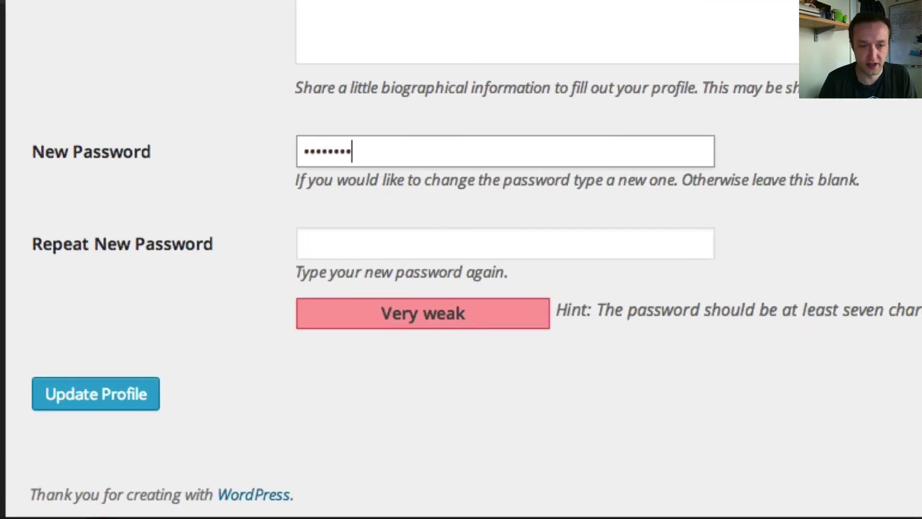
key(Tab)
text(aaaaaaaaaa)
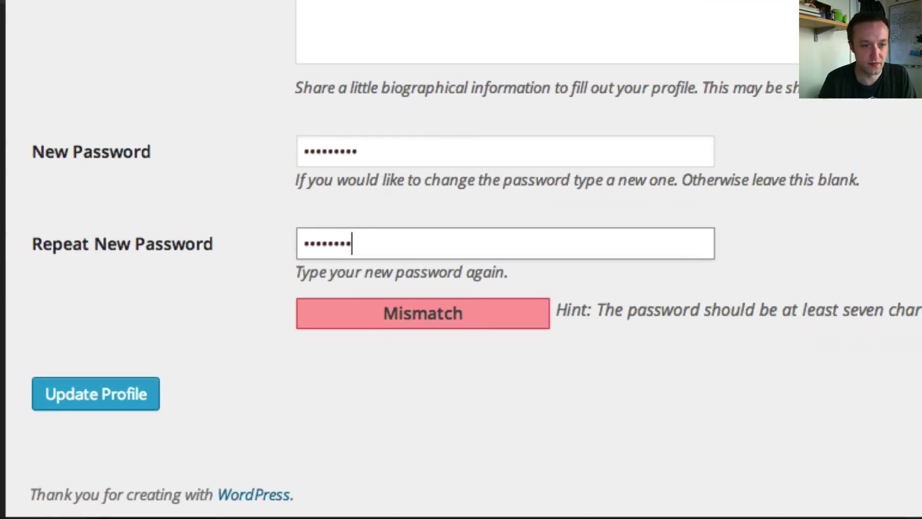
click(96, 410)
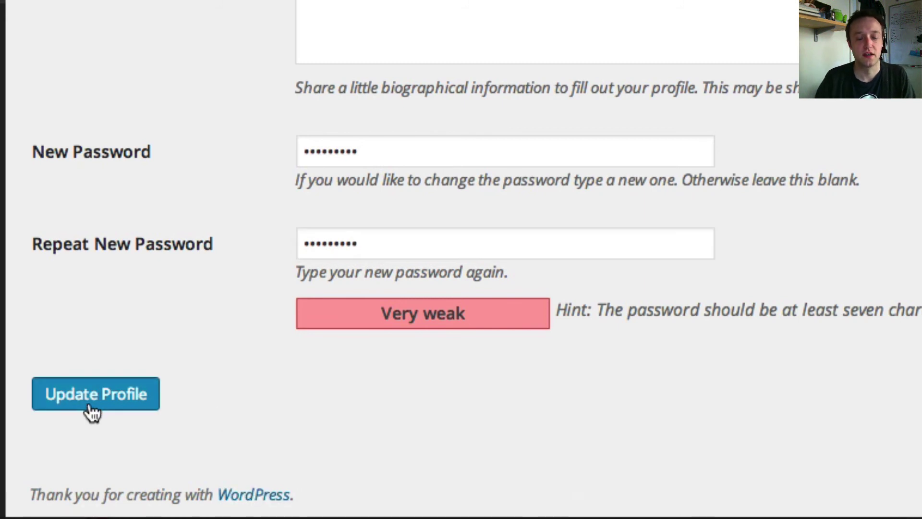